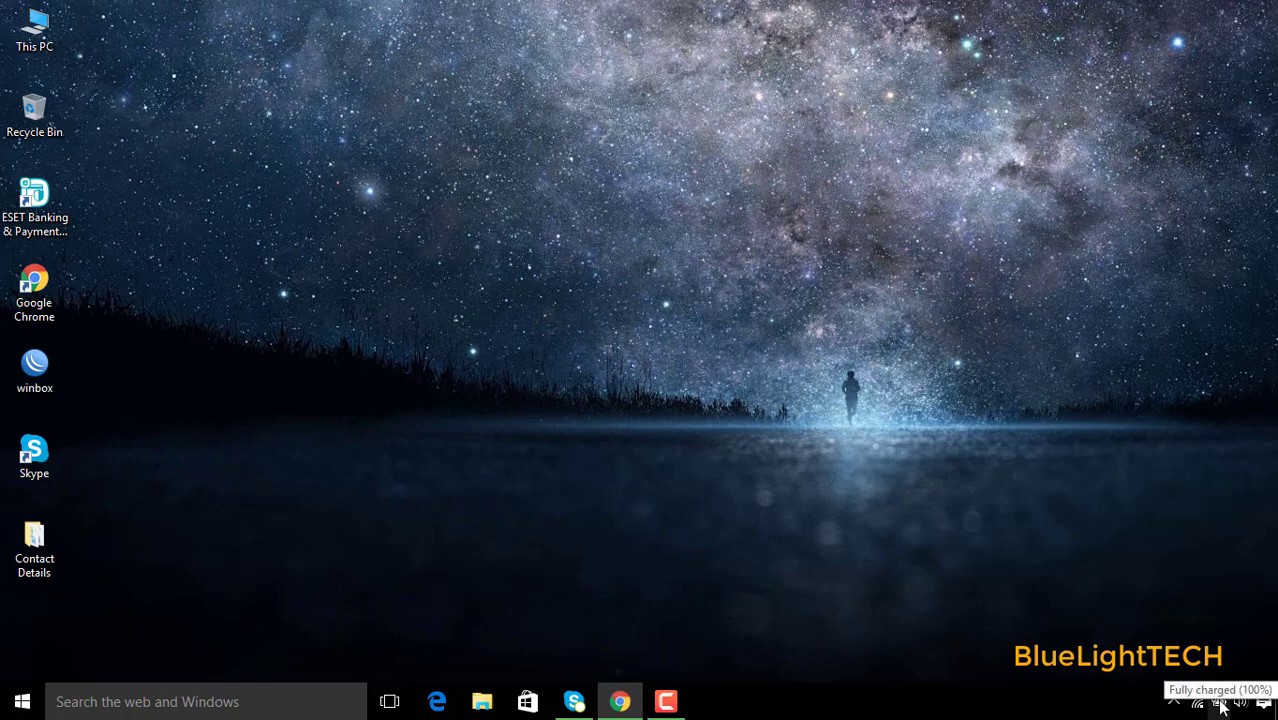
- Switch the computer's power plan to High performance in Power Options and close the window
right_click(1220, 706)
left_click(1177, 670)
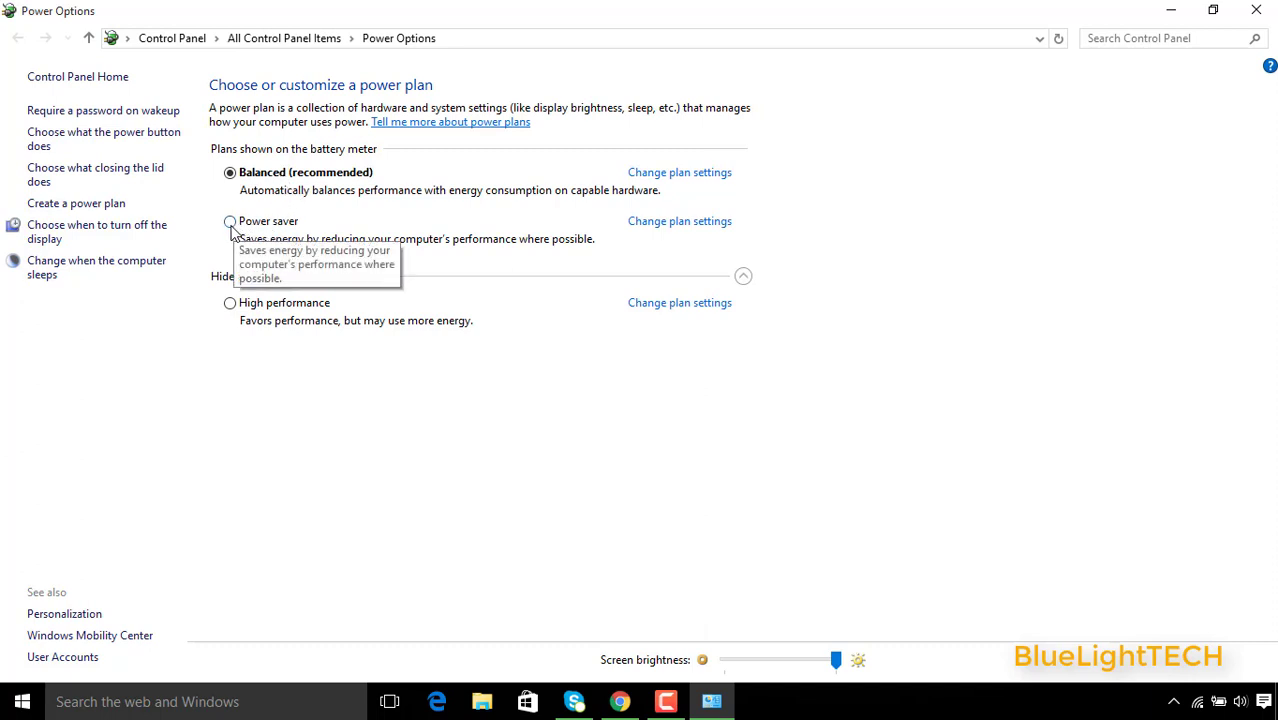
left_click(231, 224)
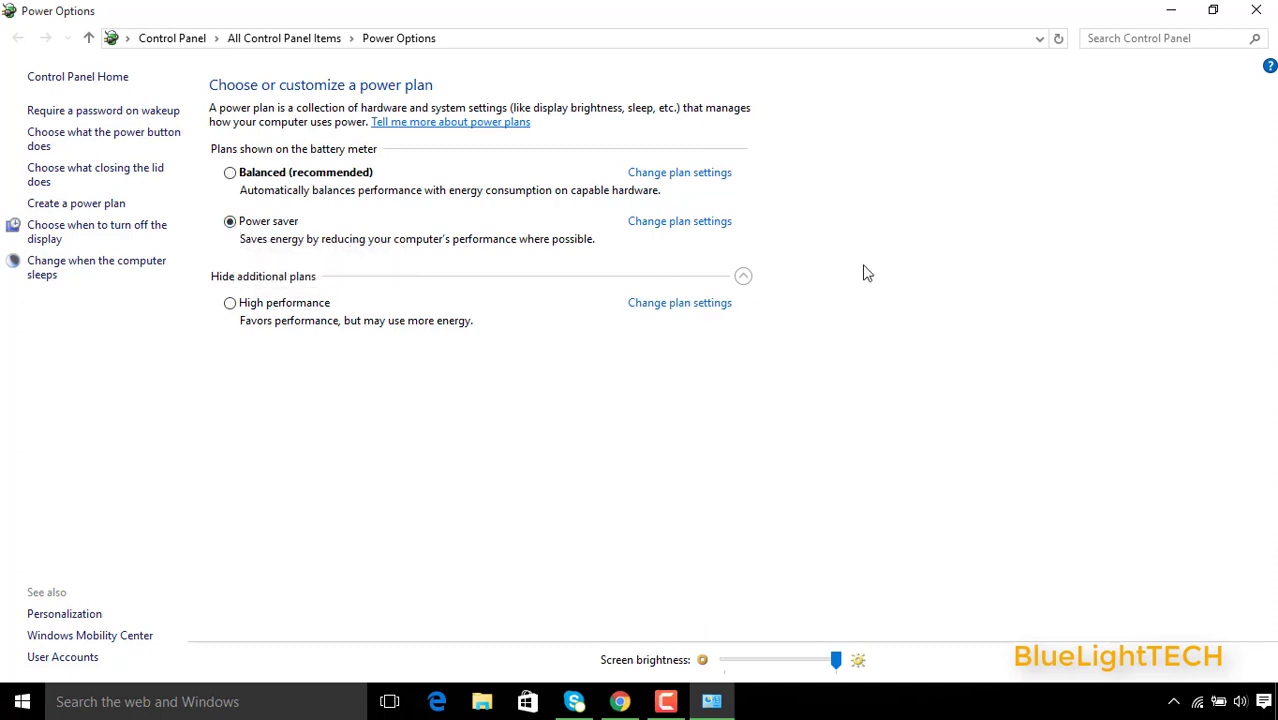
left_click(231, 307)
left_click(1250, 12)
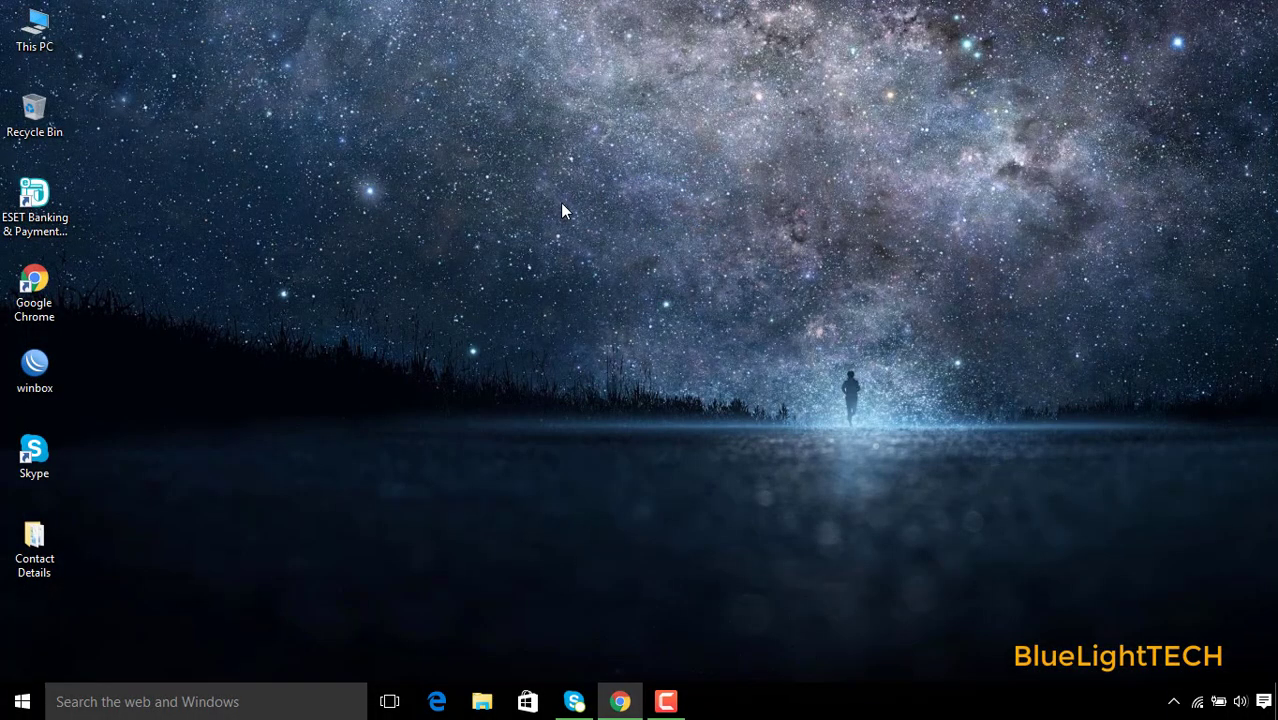
- Analyze and optimize drive C: with Defragment and Optimize Drives, then close the tool
left_click(247, 698)
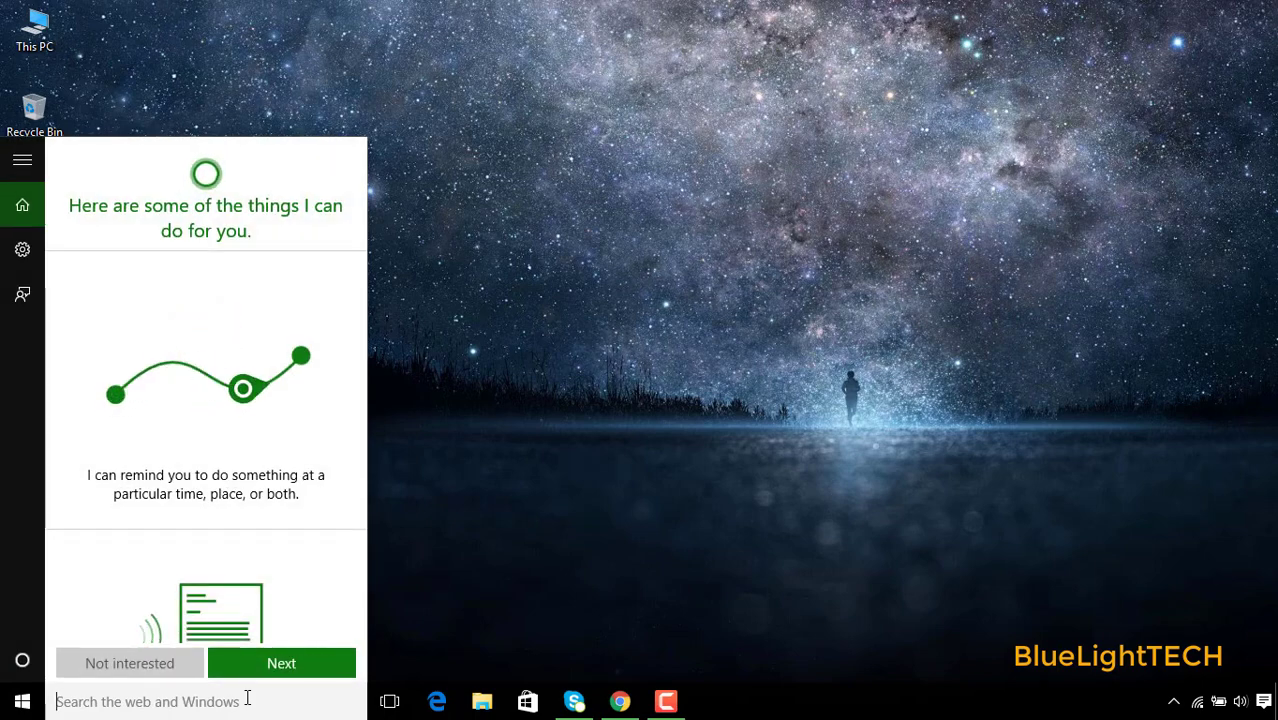
type("o")
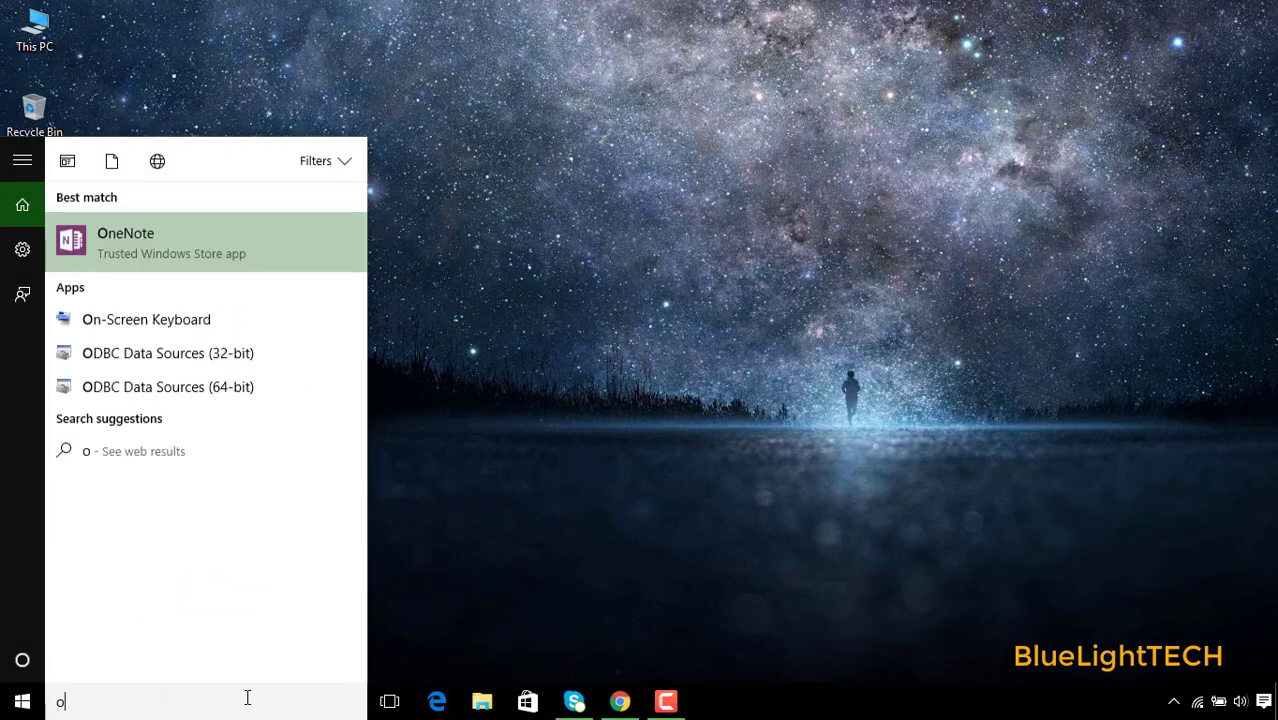
type("ptimi")
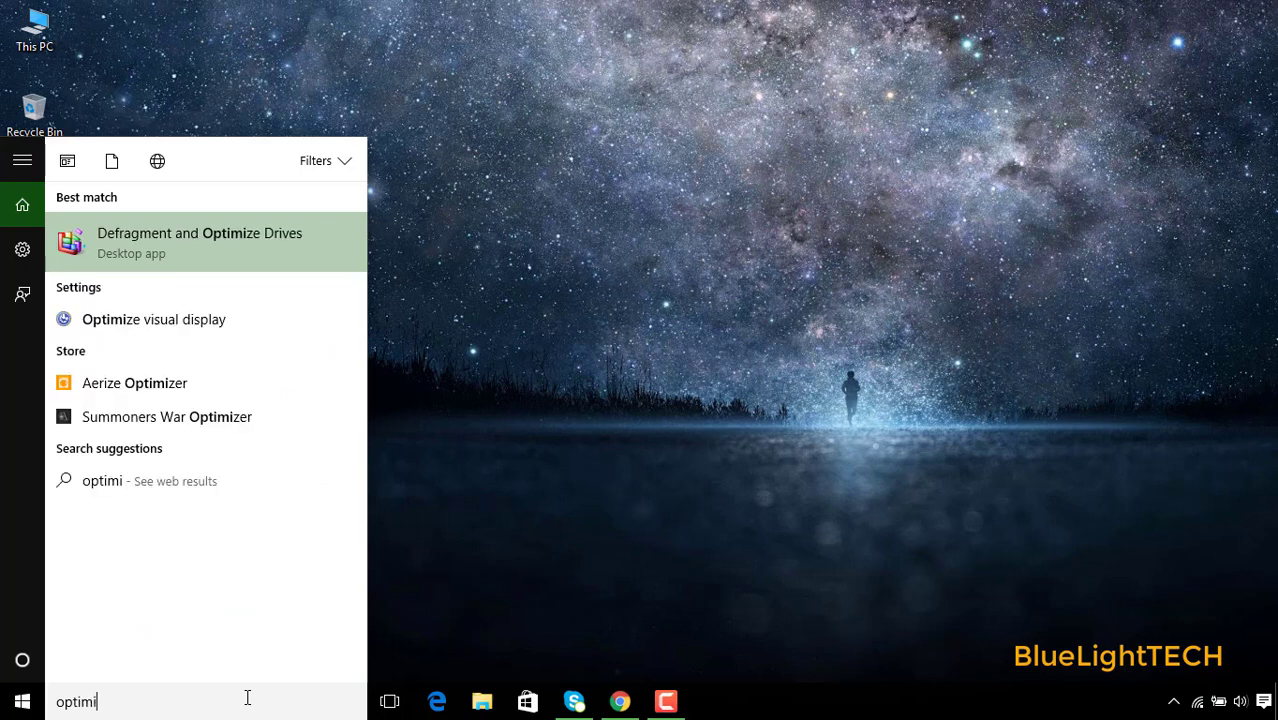
left_click(180, 237)
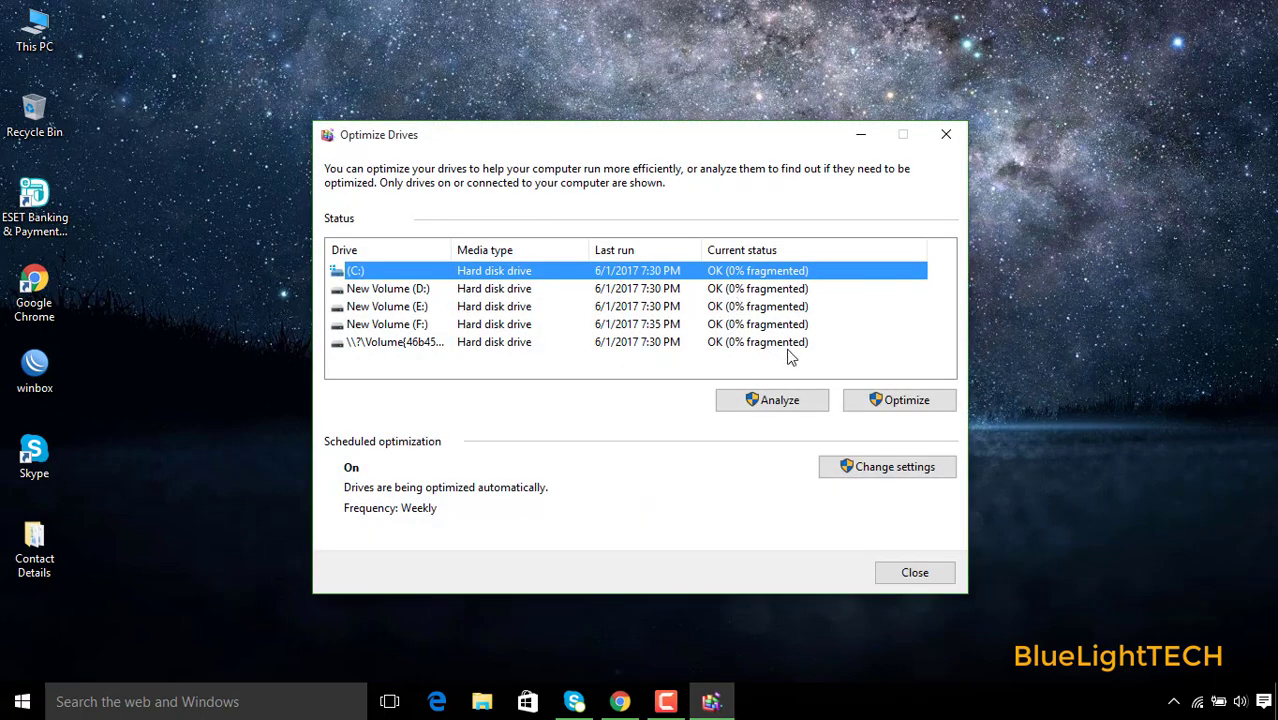
left_click(773, 401)
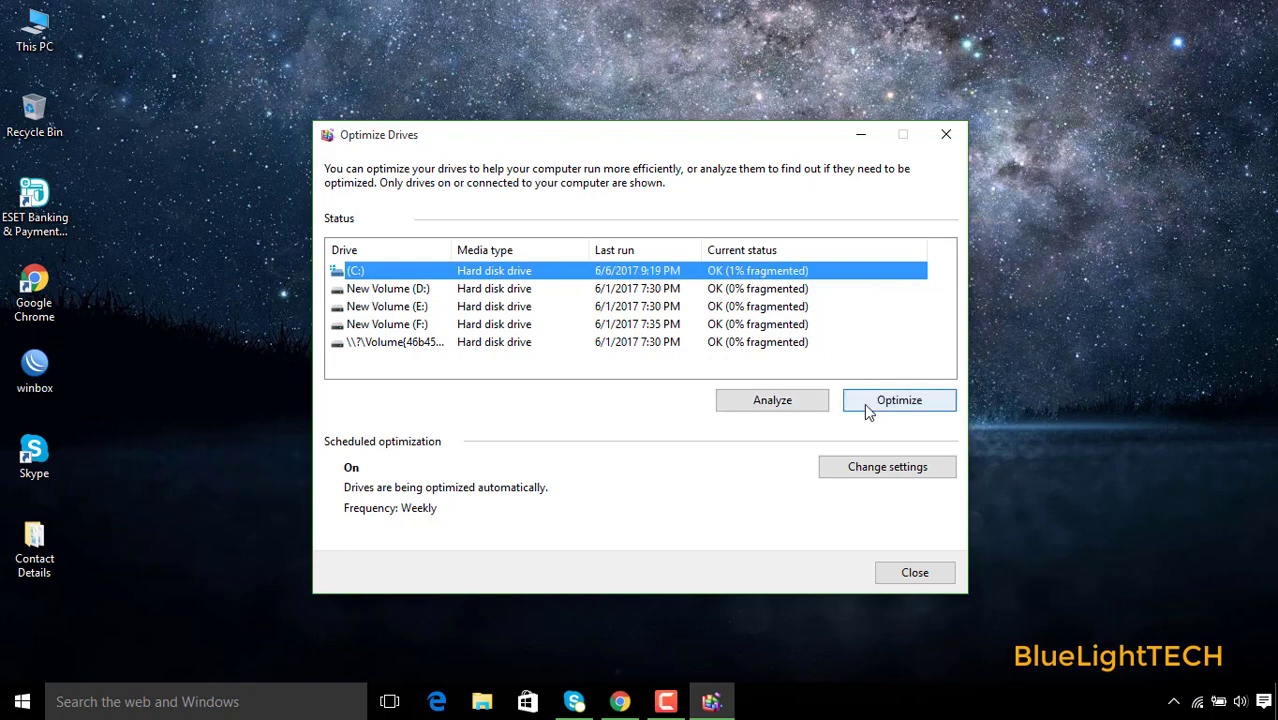
left_click(864, 403)
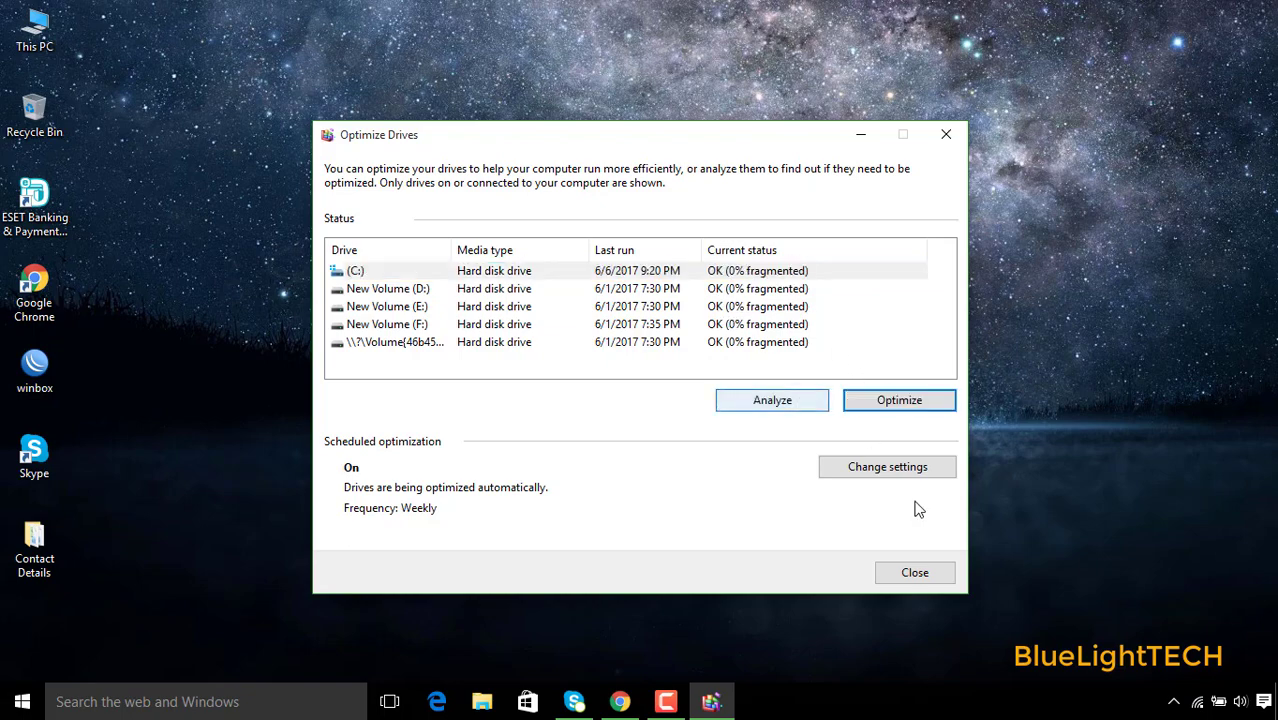
left_click(916, 576)
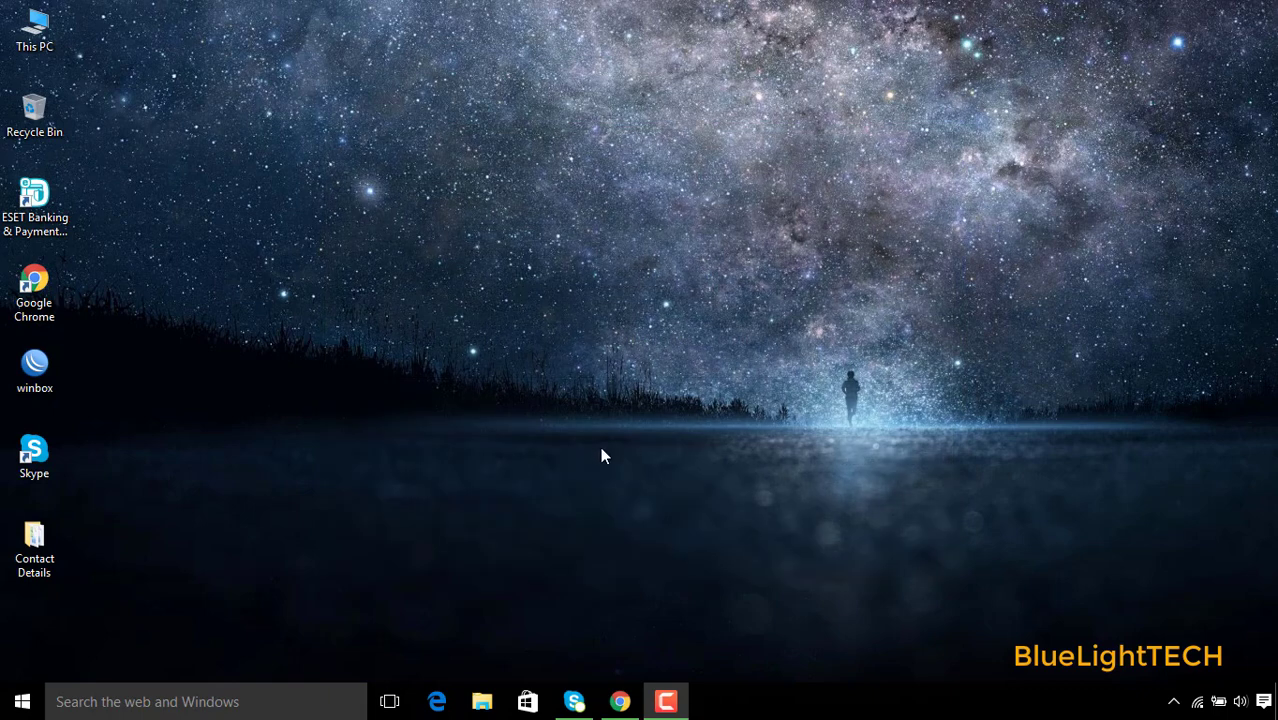
- Find Disk Cleanup with the search term "disk" and scan drive C: with it
left_click(250, 703)
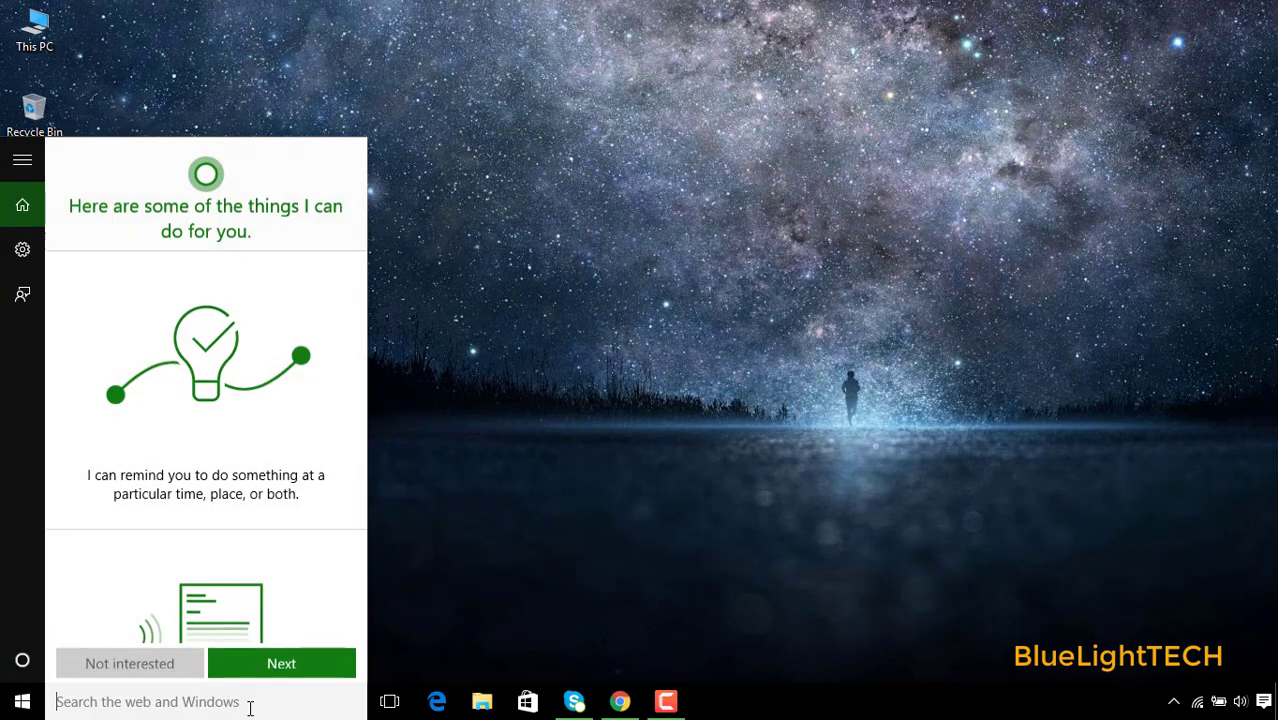
type("disk")
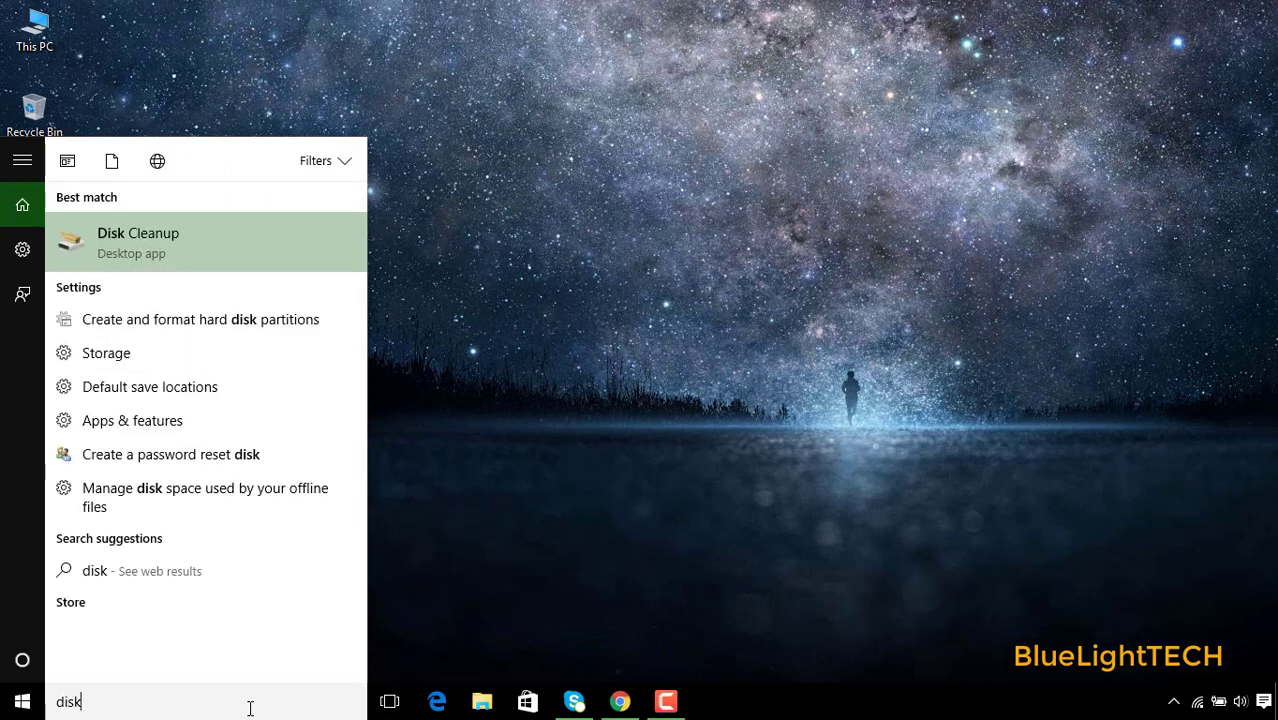
left_click(173, 263)
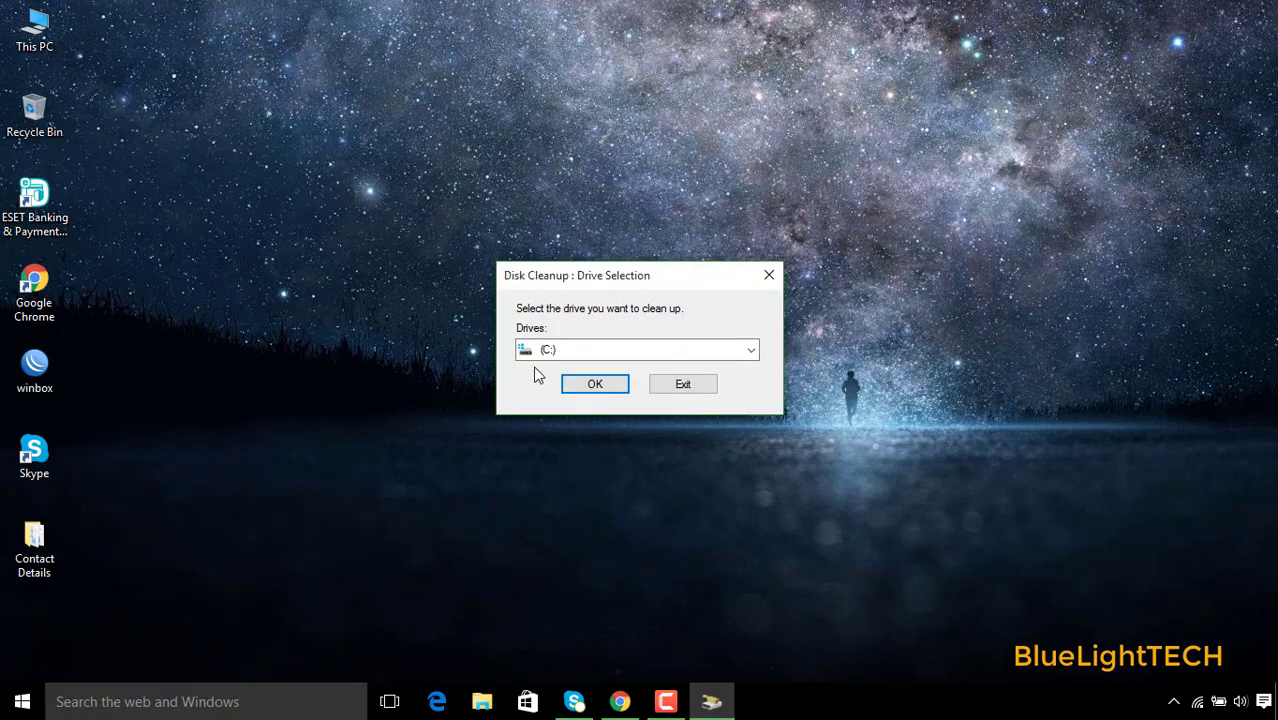
left_click(596, 386)
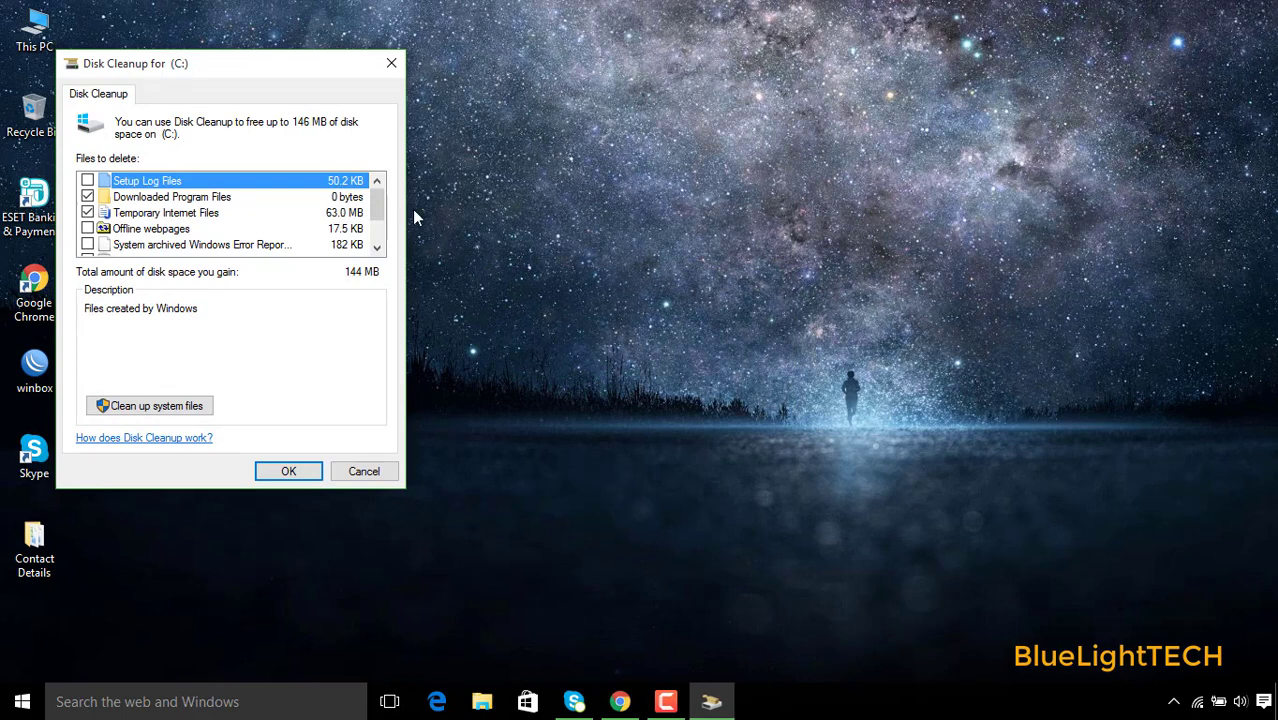
- Mark every file category for deletion, including setup log files, offline webpages, error reports, Recycle Bin and temporary files
left_click(88, 181)
left_click(87, 244)
left_click_drag(377, 212, 377, 224)
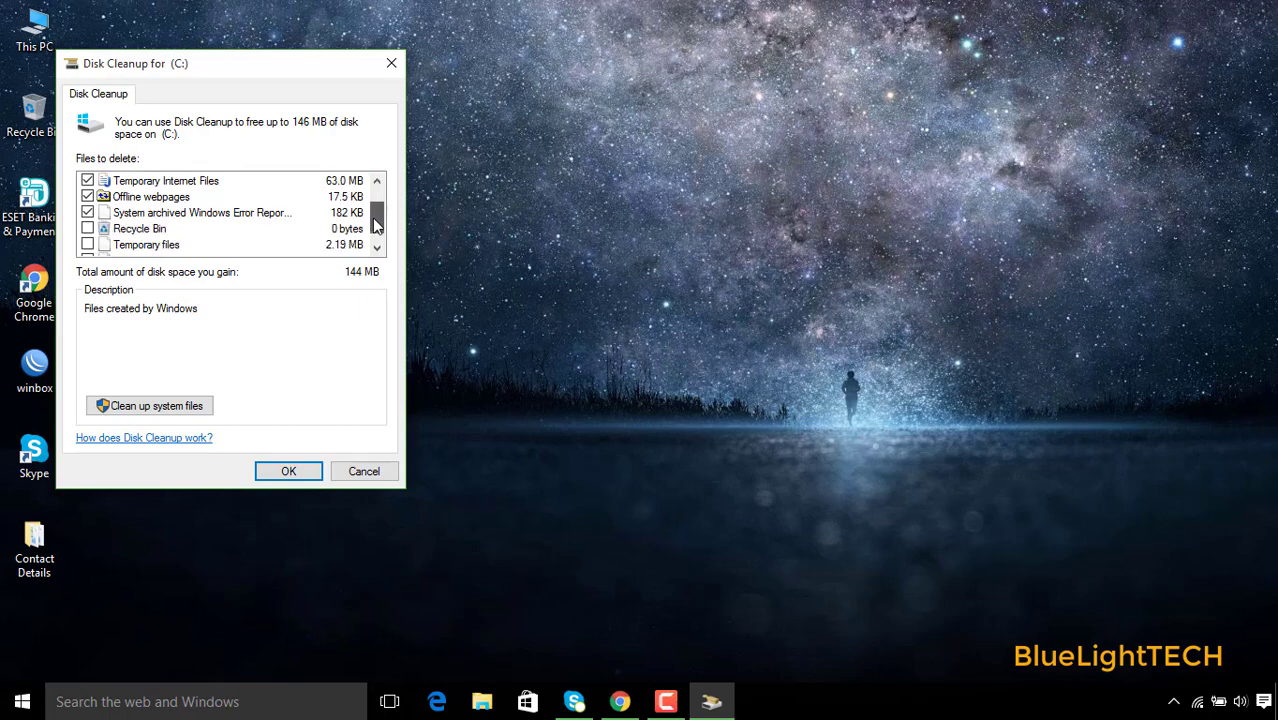
left_click(87, 229)
left_click(87, 245)
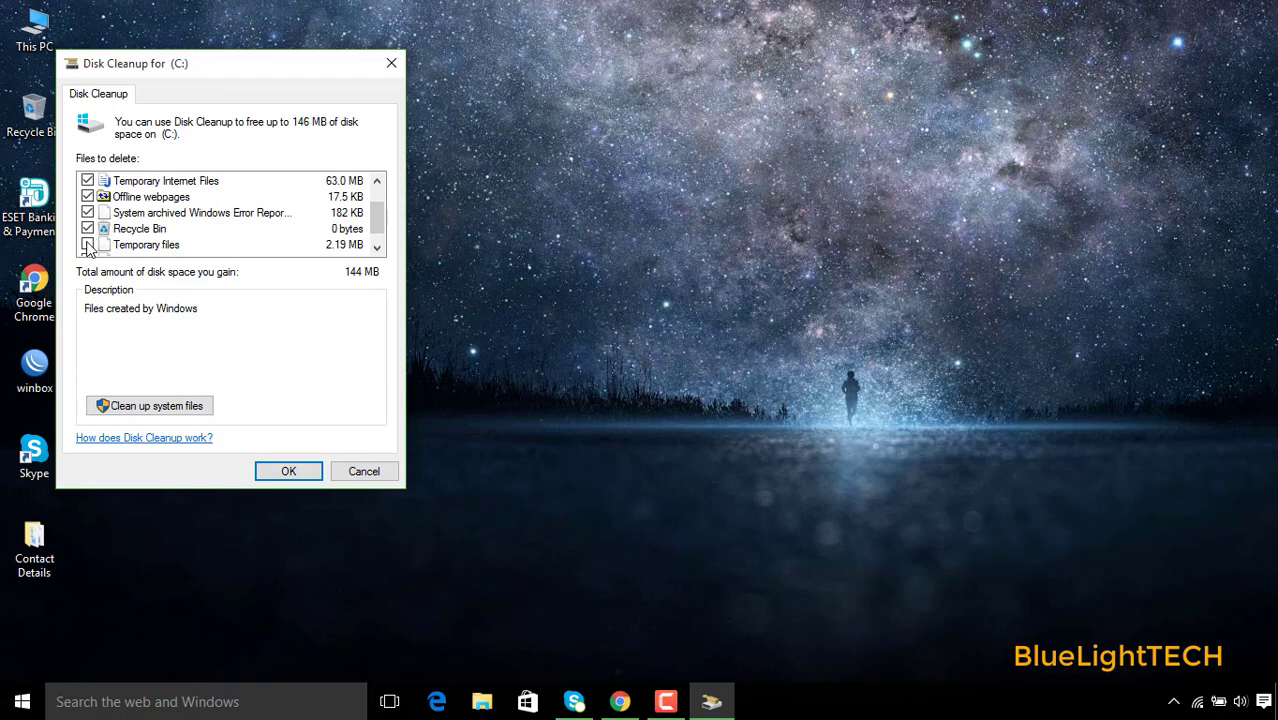
left_click(377, 248)
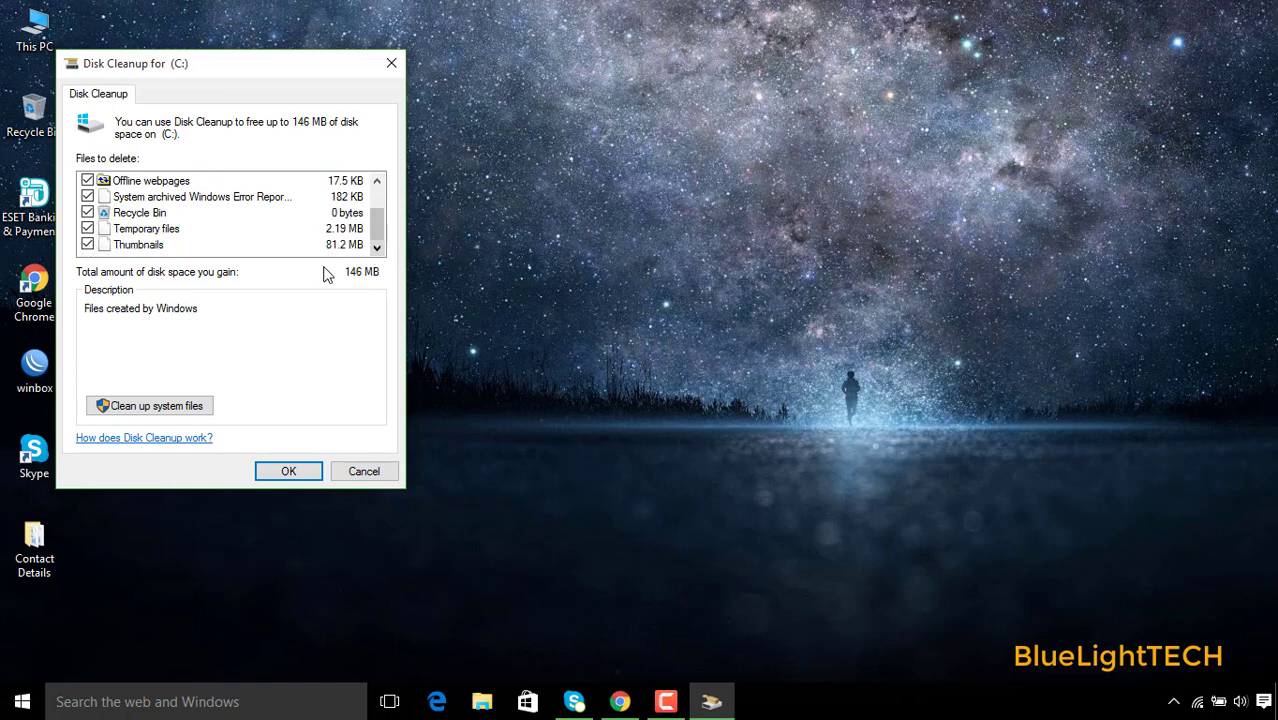
- Rescan drive C: including system files and mark all categories from setup log files through Recycle Bin, including memory dumps and device driver packages
left_click(192, 400)
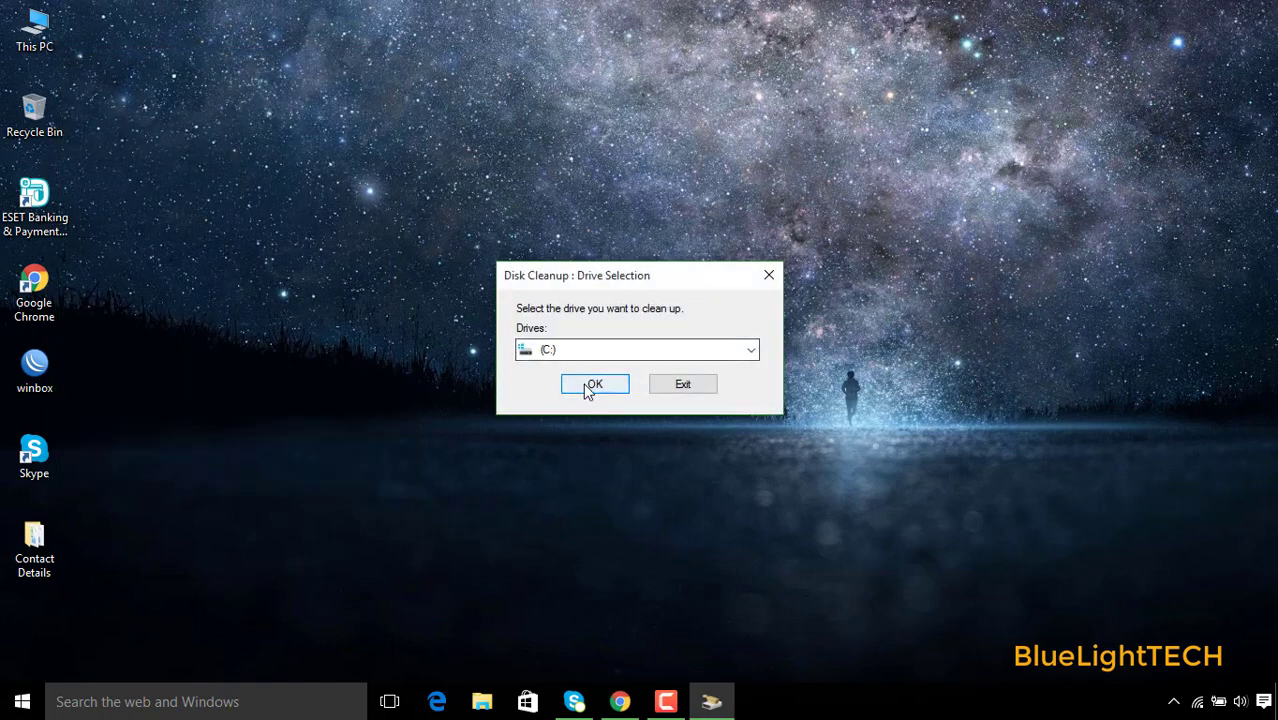
left_click(586, 386)
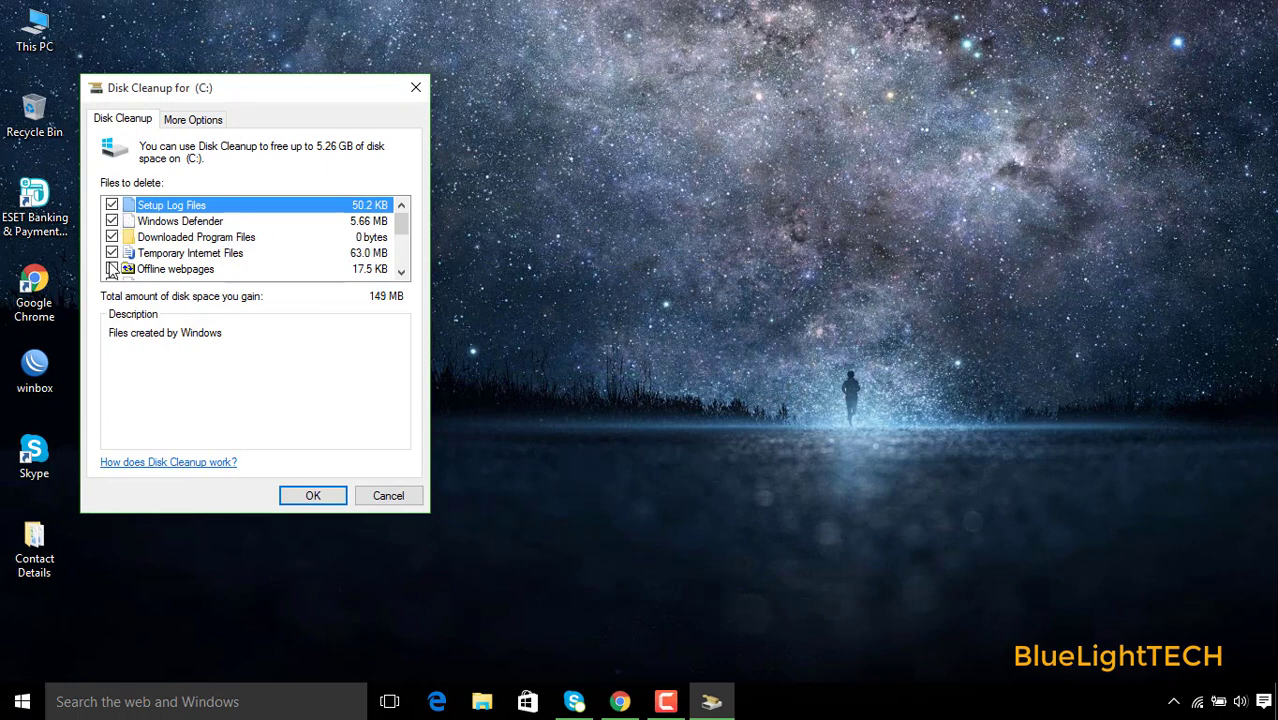
left_click(401, 272)
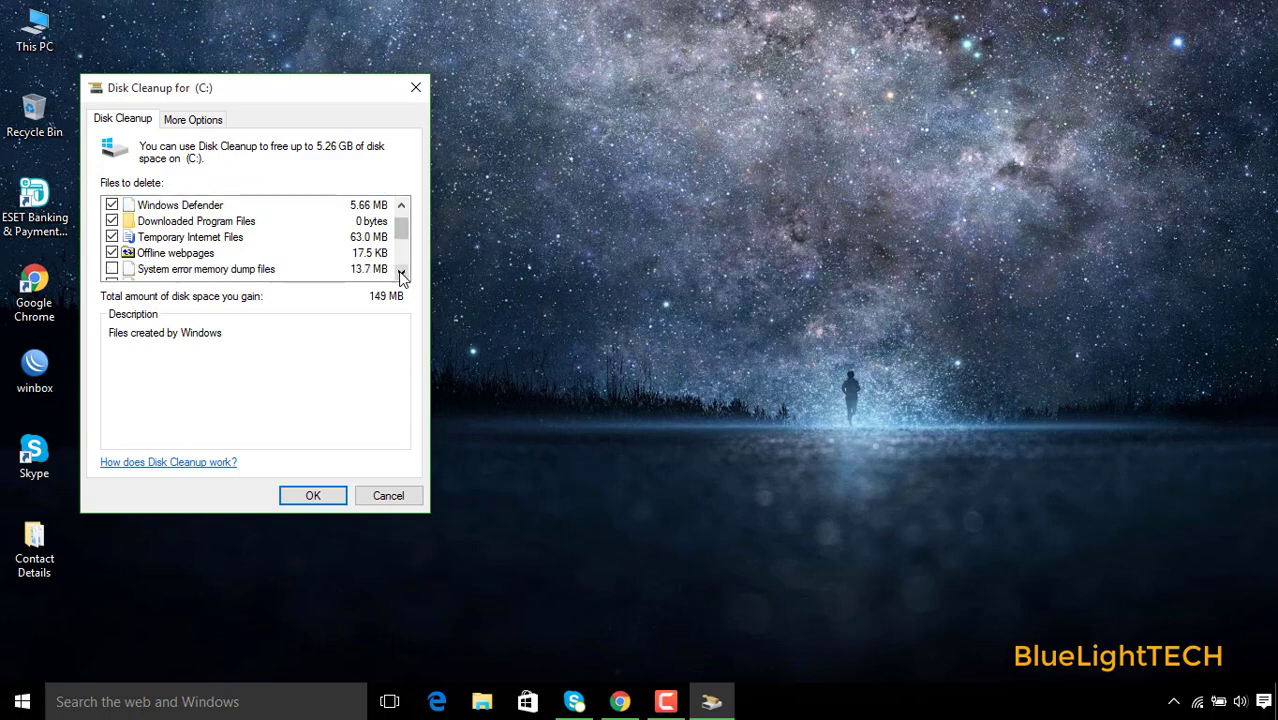
left_click(401, 272)
left_click(112, 254)
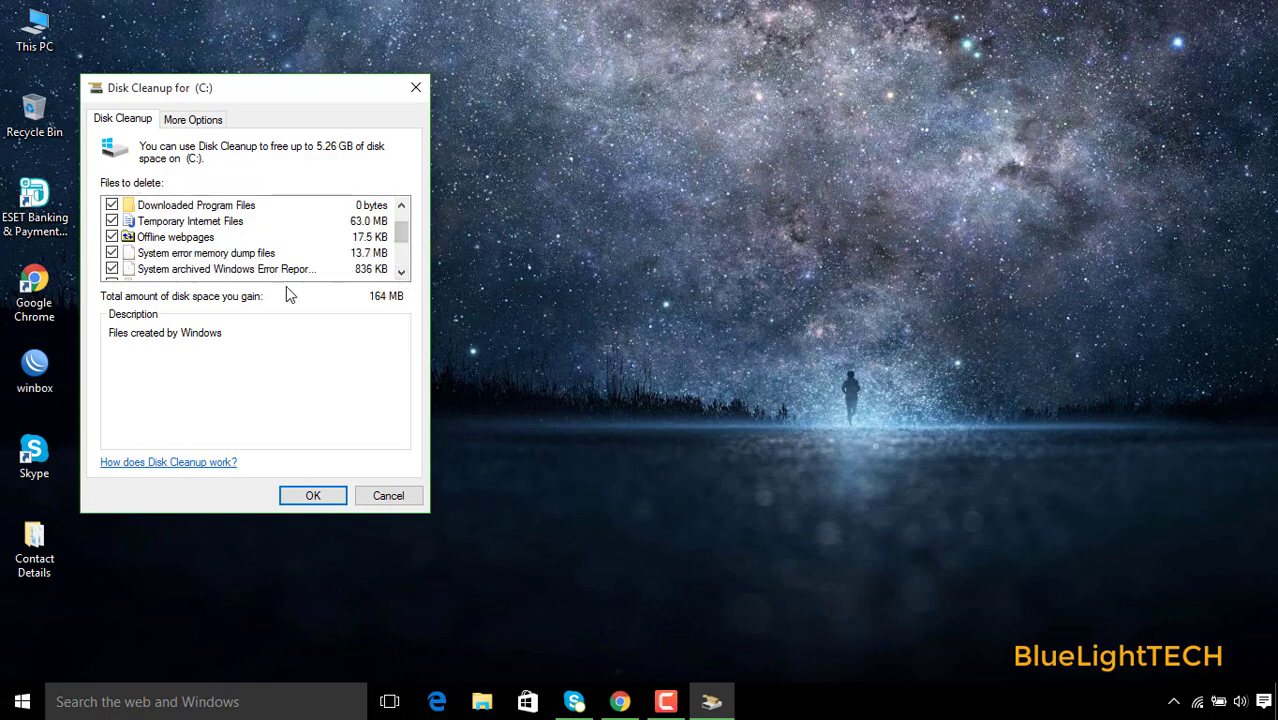
left_click(401, 272)
left_click(401, 272)
left_click(401, 272)
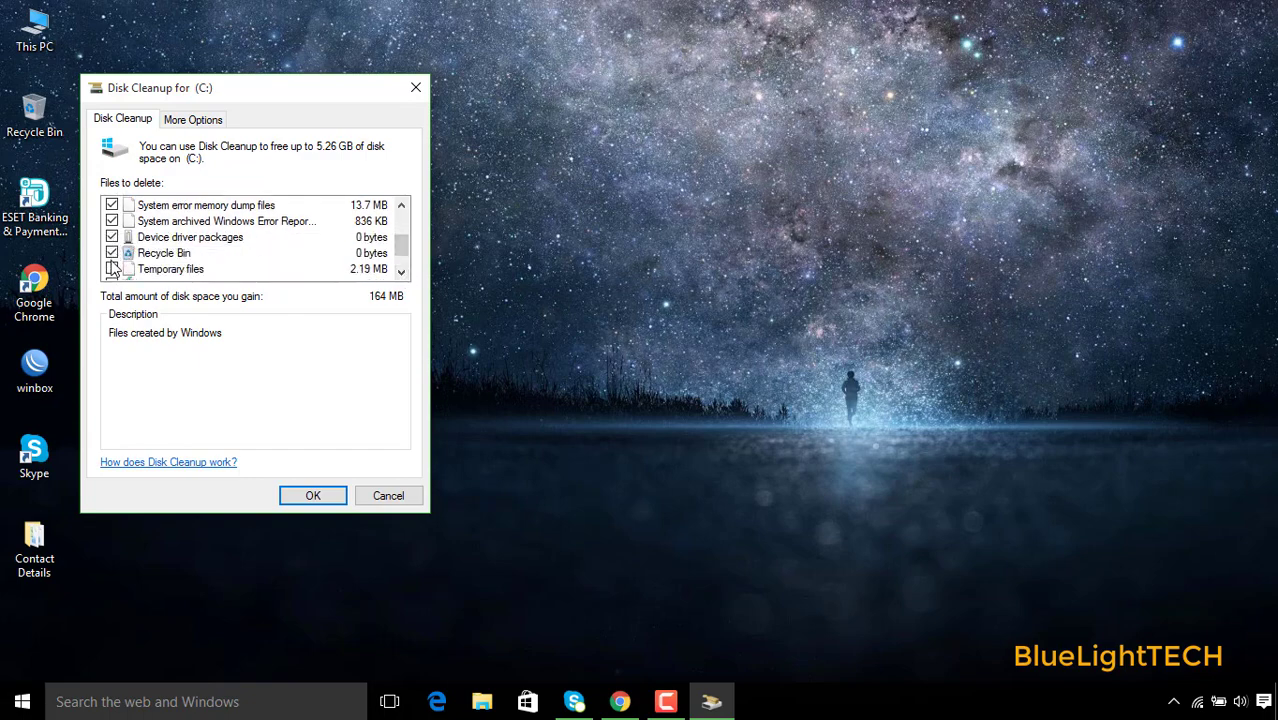
- Include temporary files and temporary Windows installation files in the cleanup and permanently delete all marked files
left_click(403, 276)
left_click(403, 276)
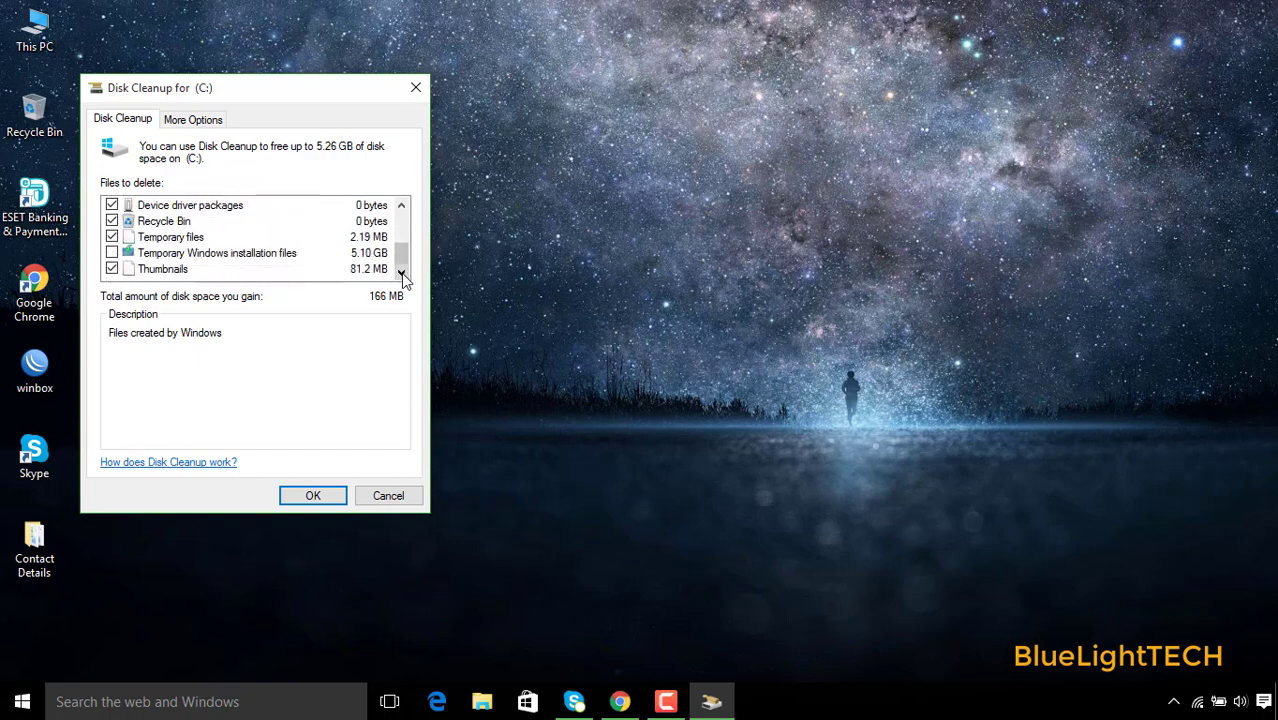
left_click(112, 253)
left_click(313, 495)
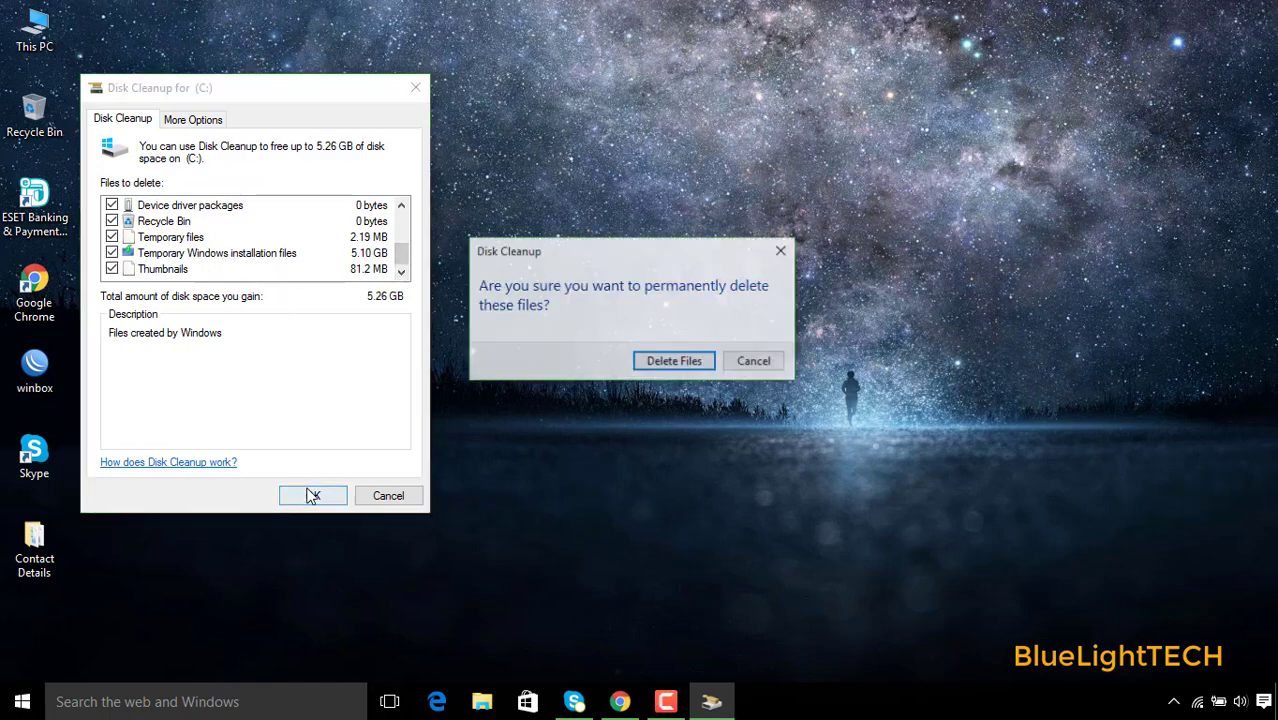
left_click(654, 363)
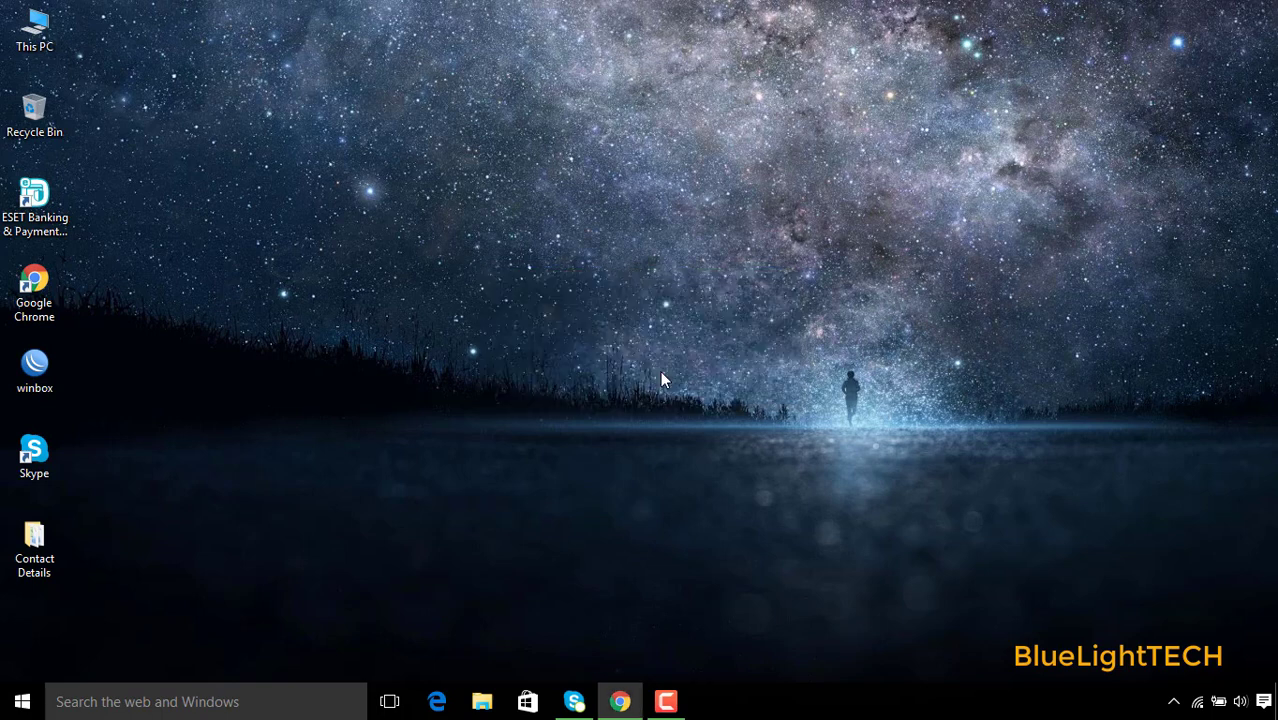
- Open the startup programs in Task Manager and disable Telegram Desktop
right_click(790, 713)
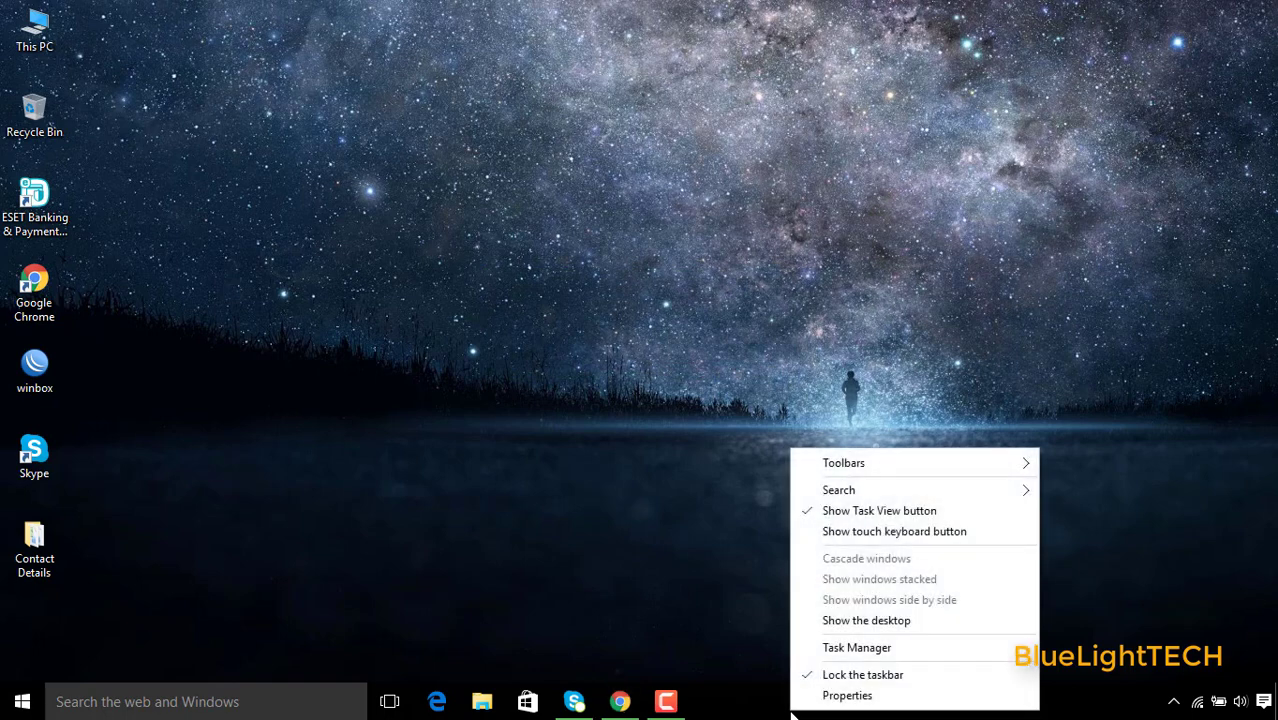
left_click(840, 651)
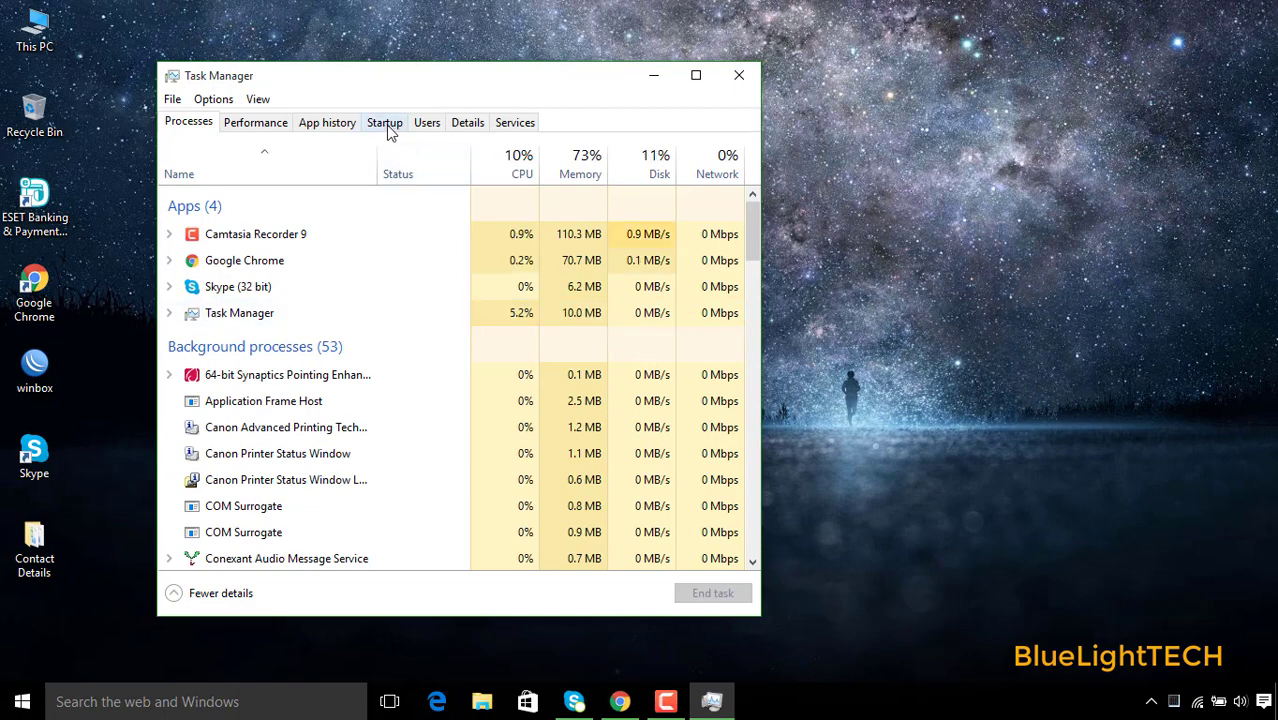
left_click(388, 127)
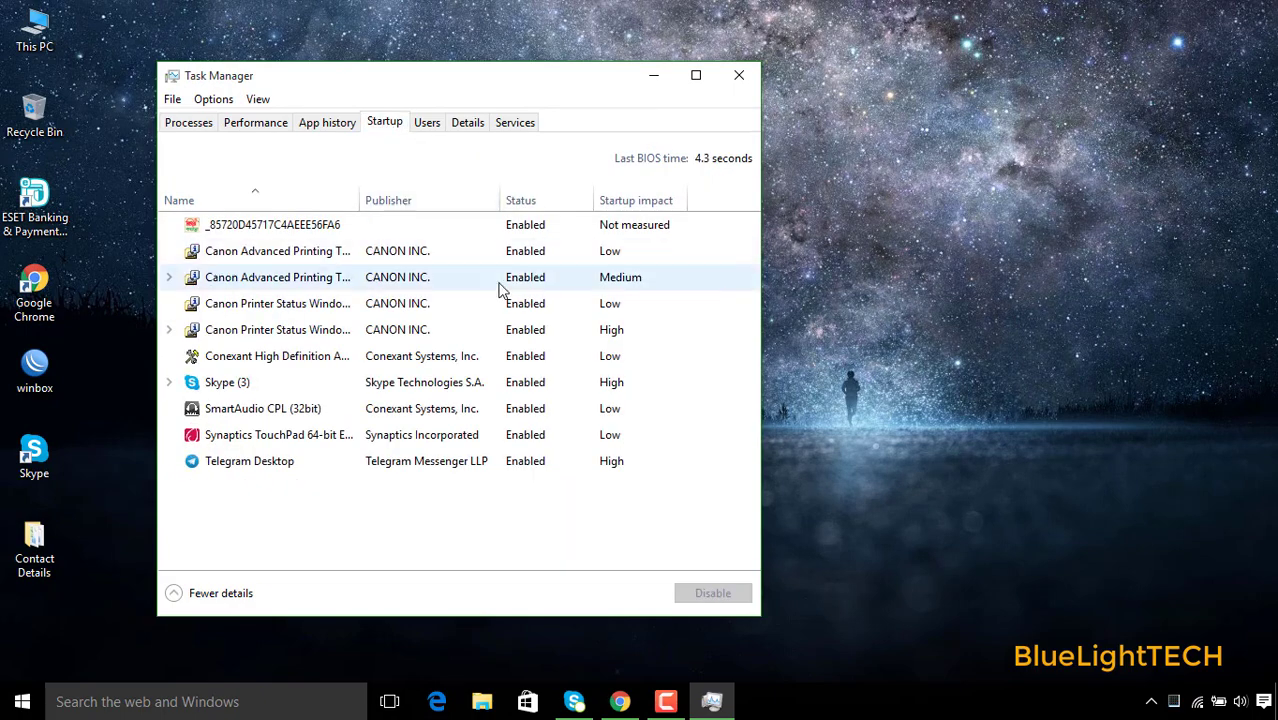
left_click(603, 466)
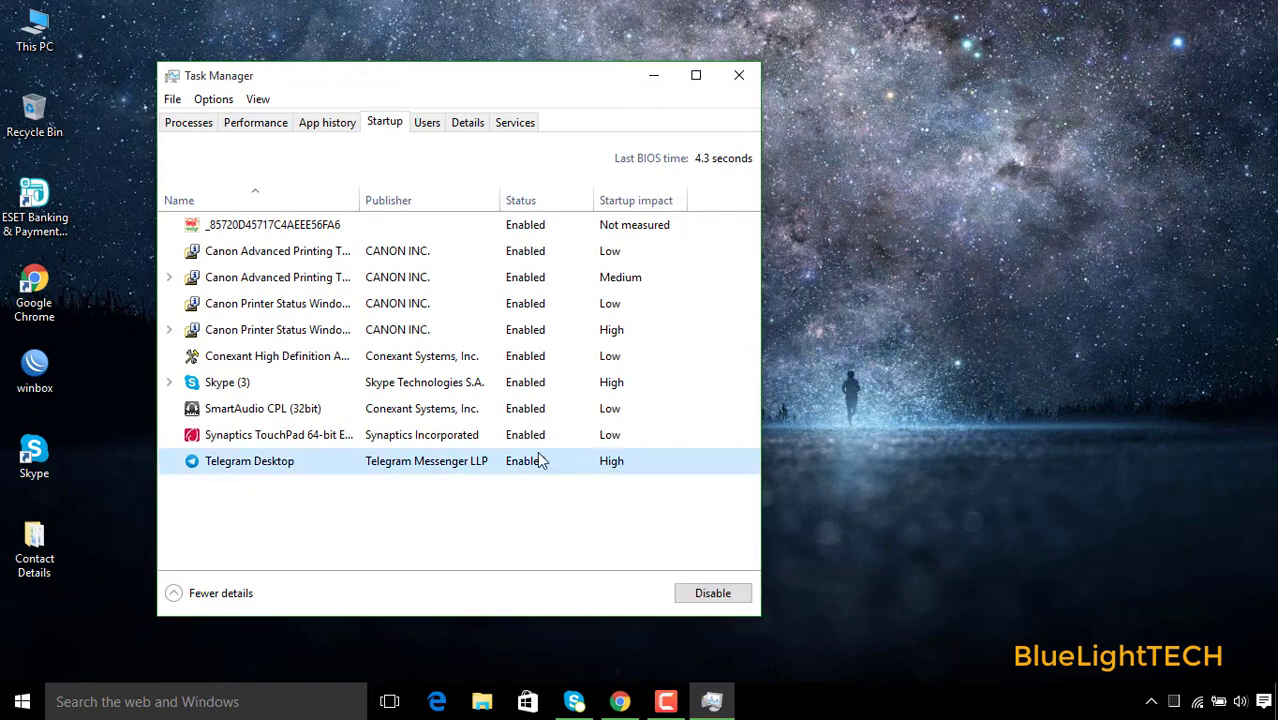
left_click(692, 593)
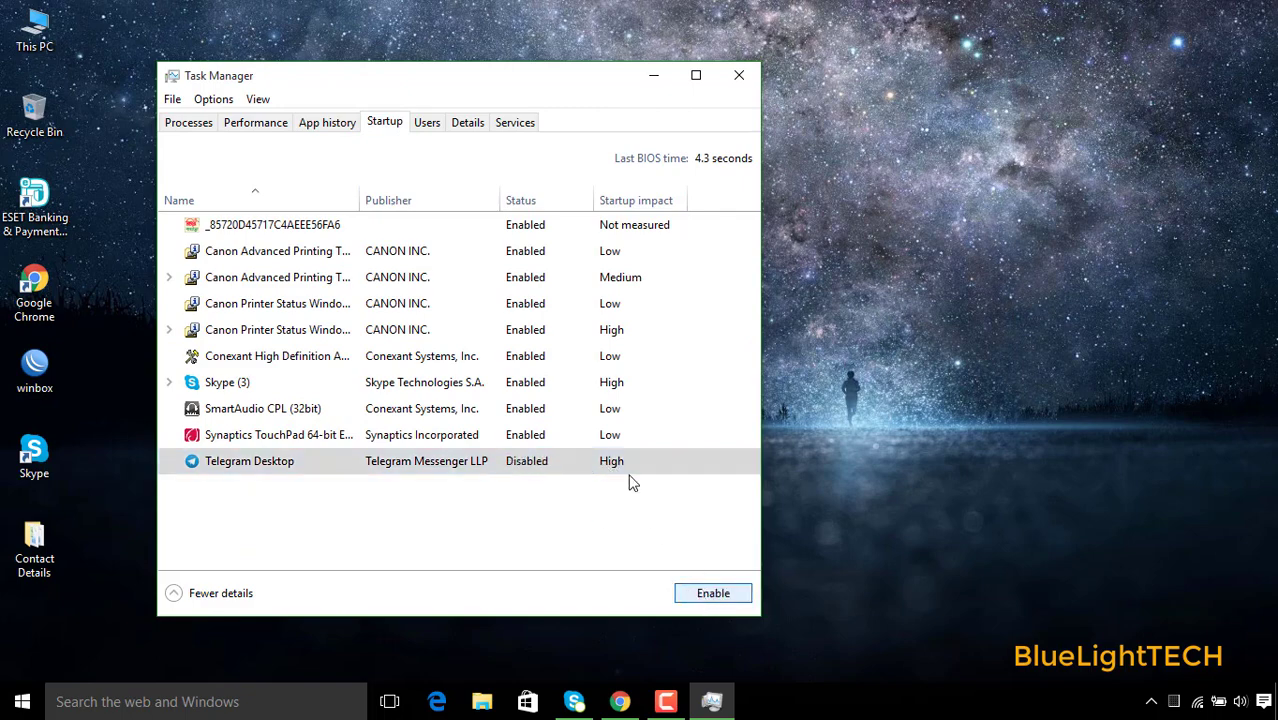
- Disable Skype and the high-impact Canon Printer Status Window at startup, then close Task Manager
left_click(616, 390)
left_click(700, 598)
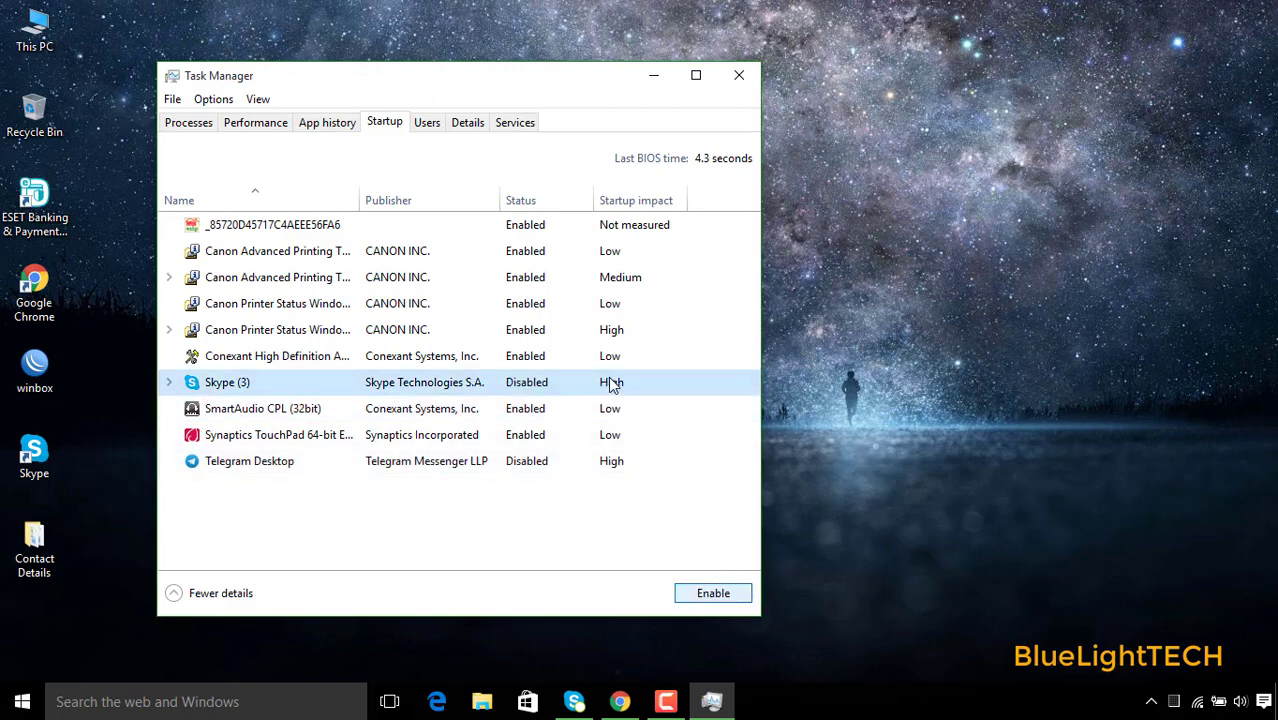
left_click(600, 329)
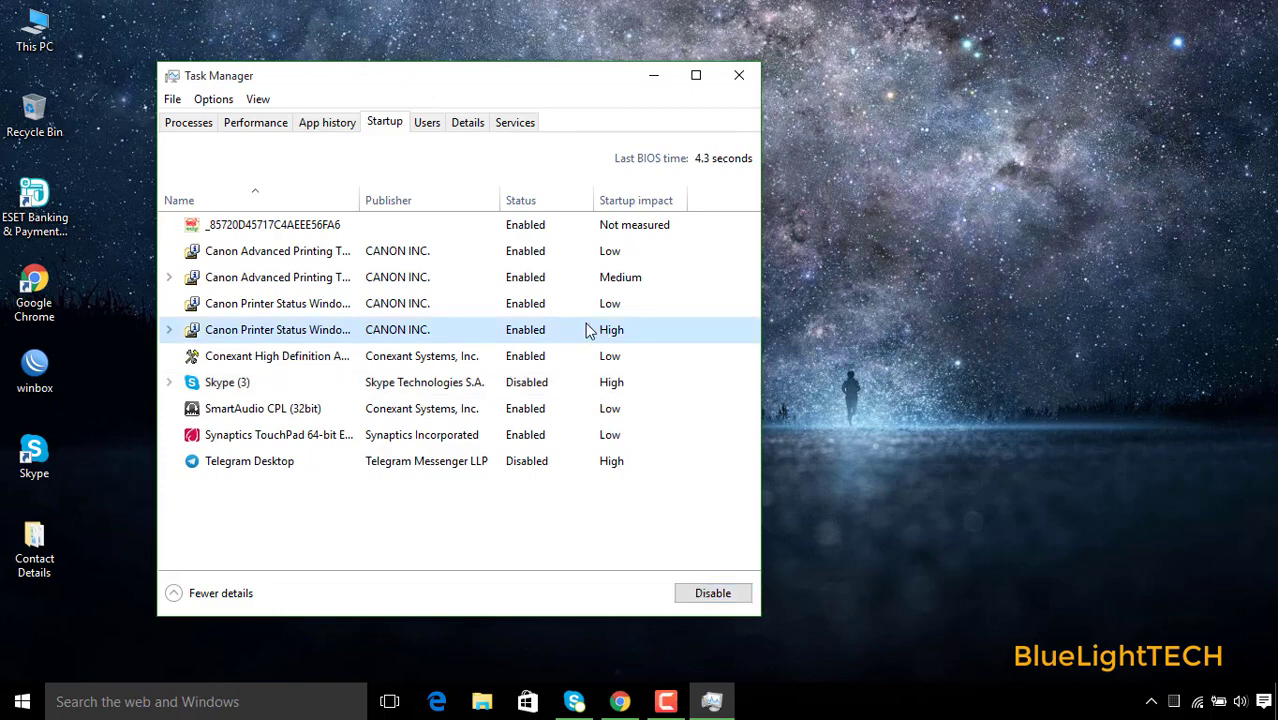
left_click(706, 598)
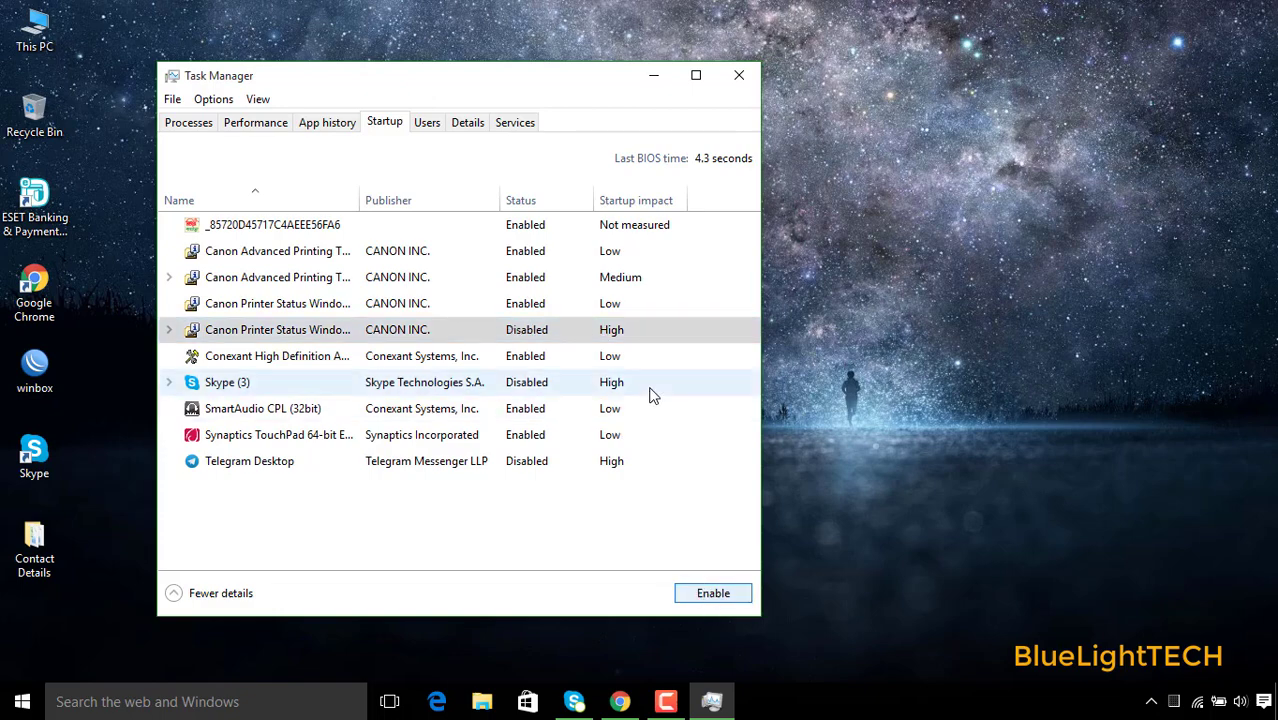
left_click(540, 333)
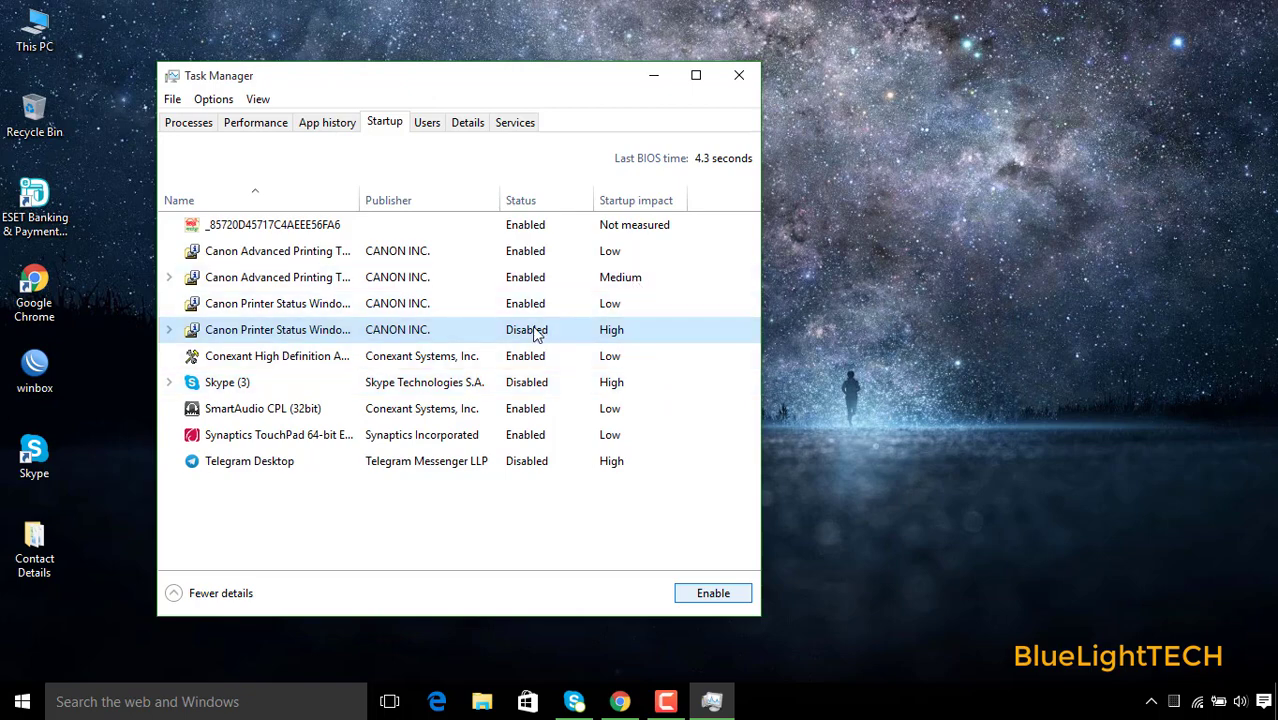
left_click(735, 82)
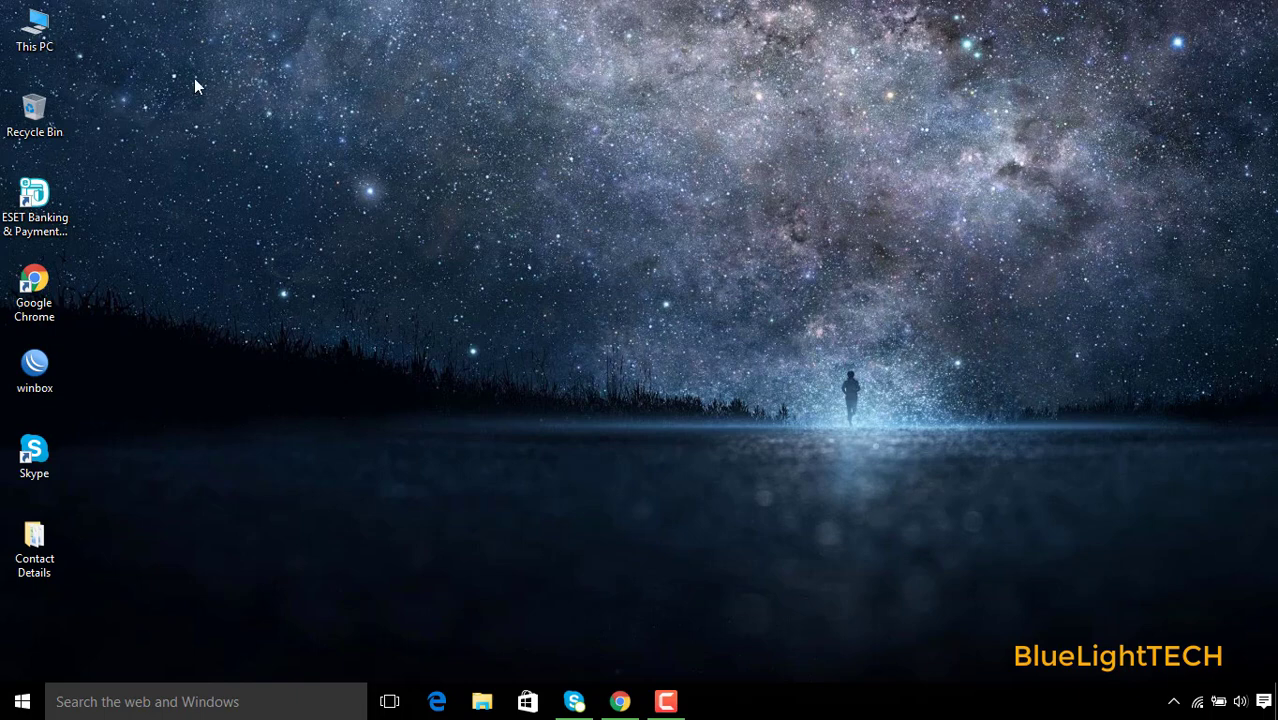
- Open the computer's advanced performance options from the This PC properties and adjust the visual effects for best performance
right_click(47, 27)
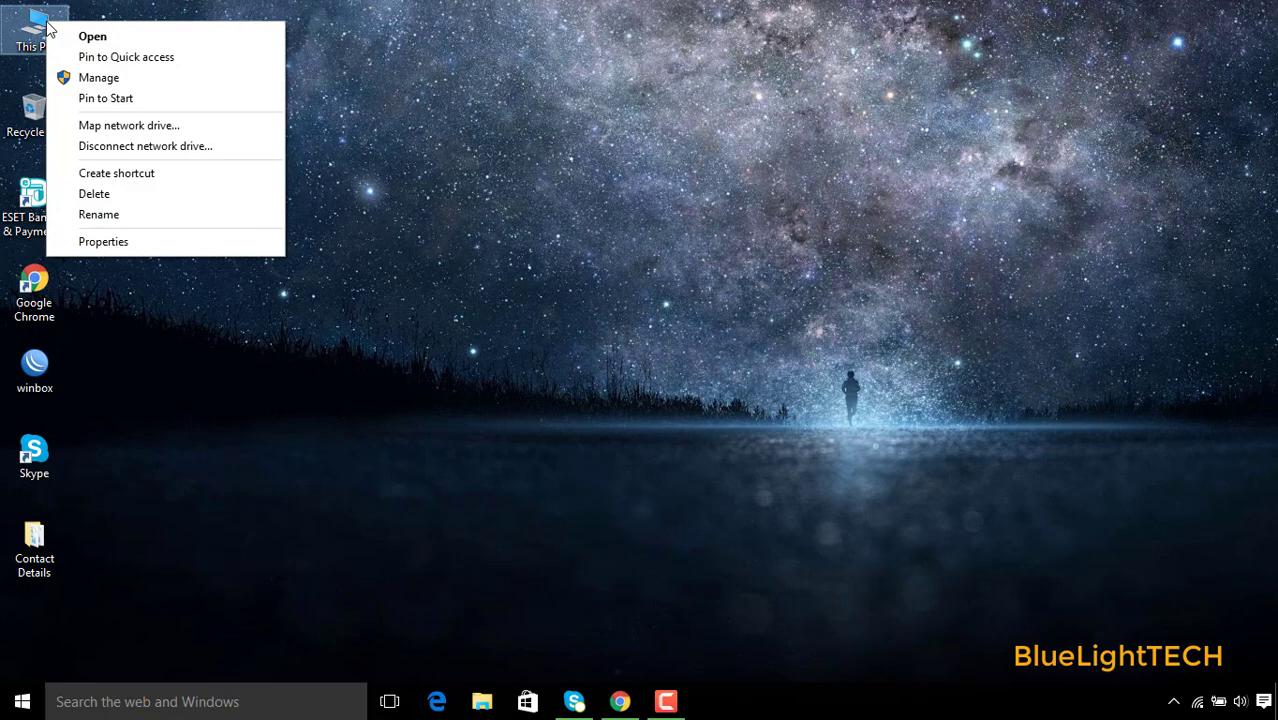
left_click(172, 242)
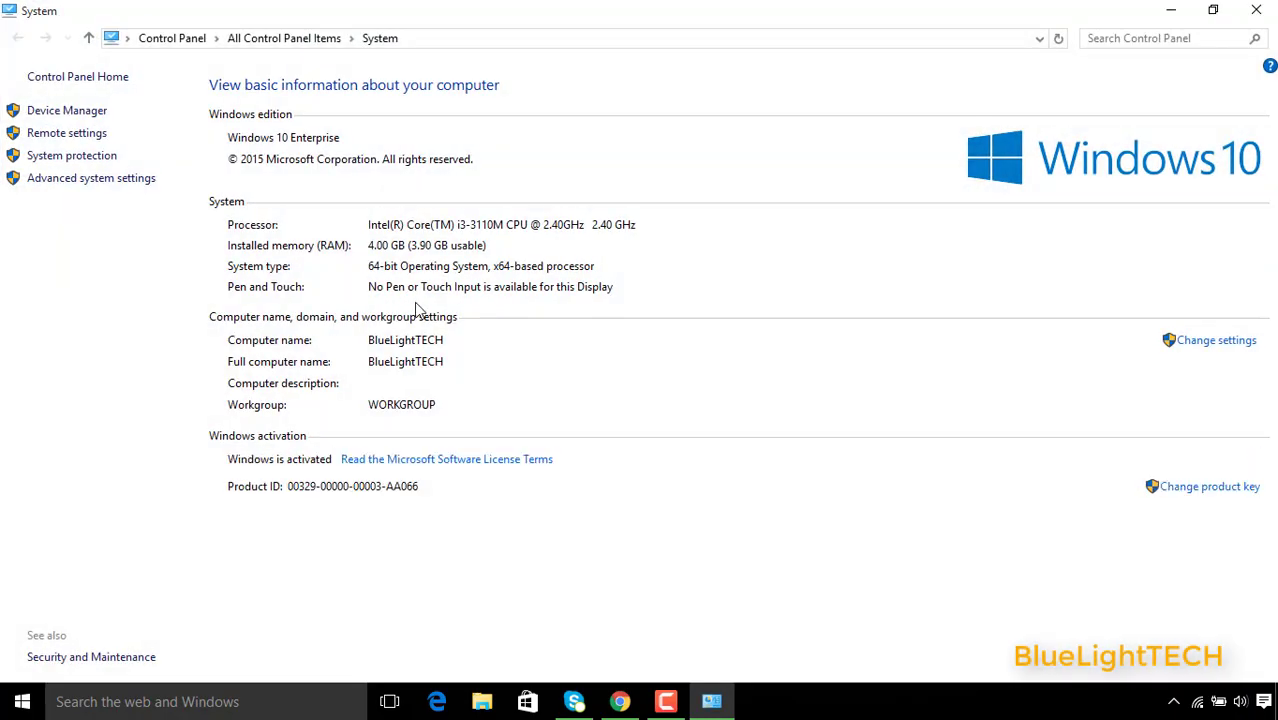
left_click(110, 184)
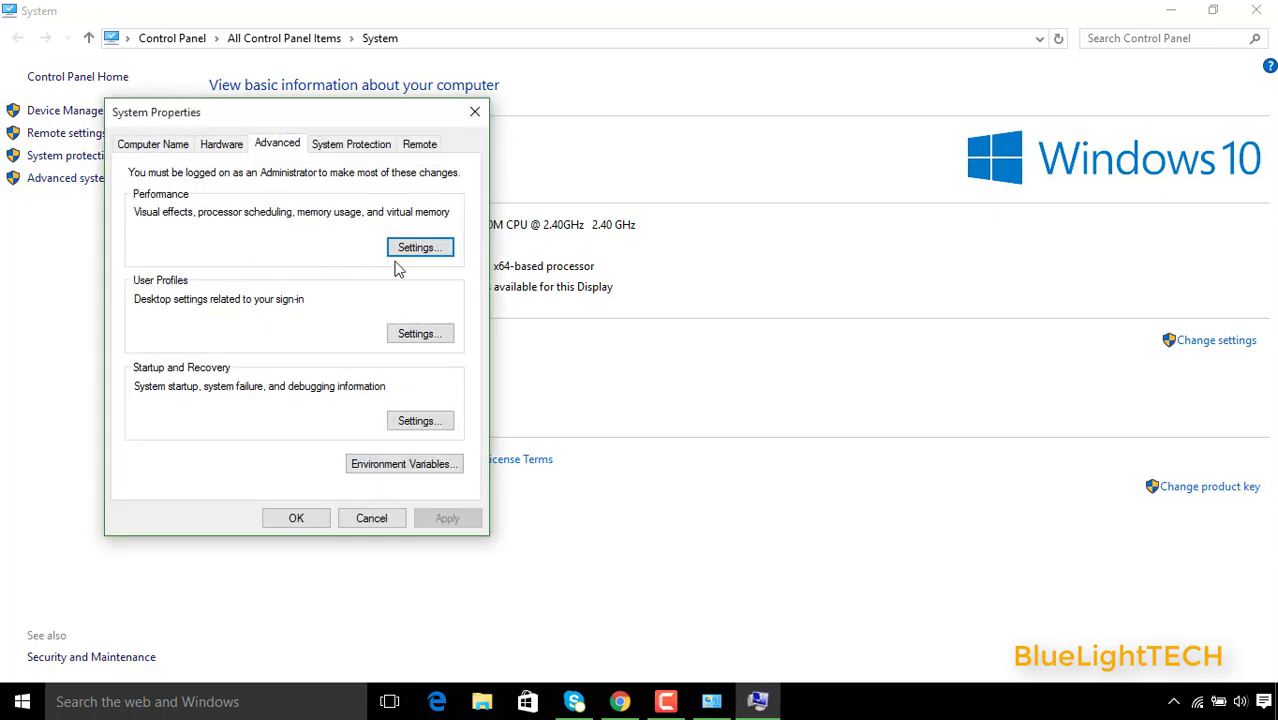
left_click(420, 248)
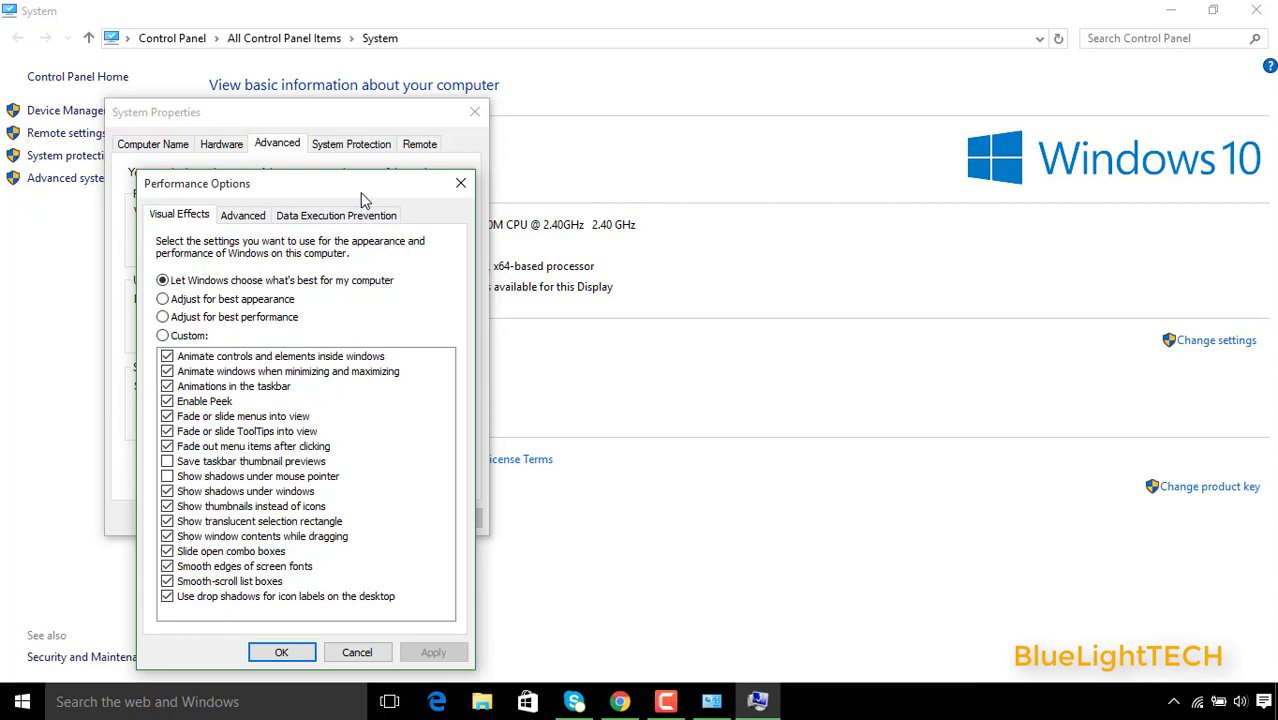
left_click_drag(359, 187, 549, 74)
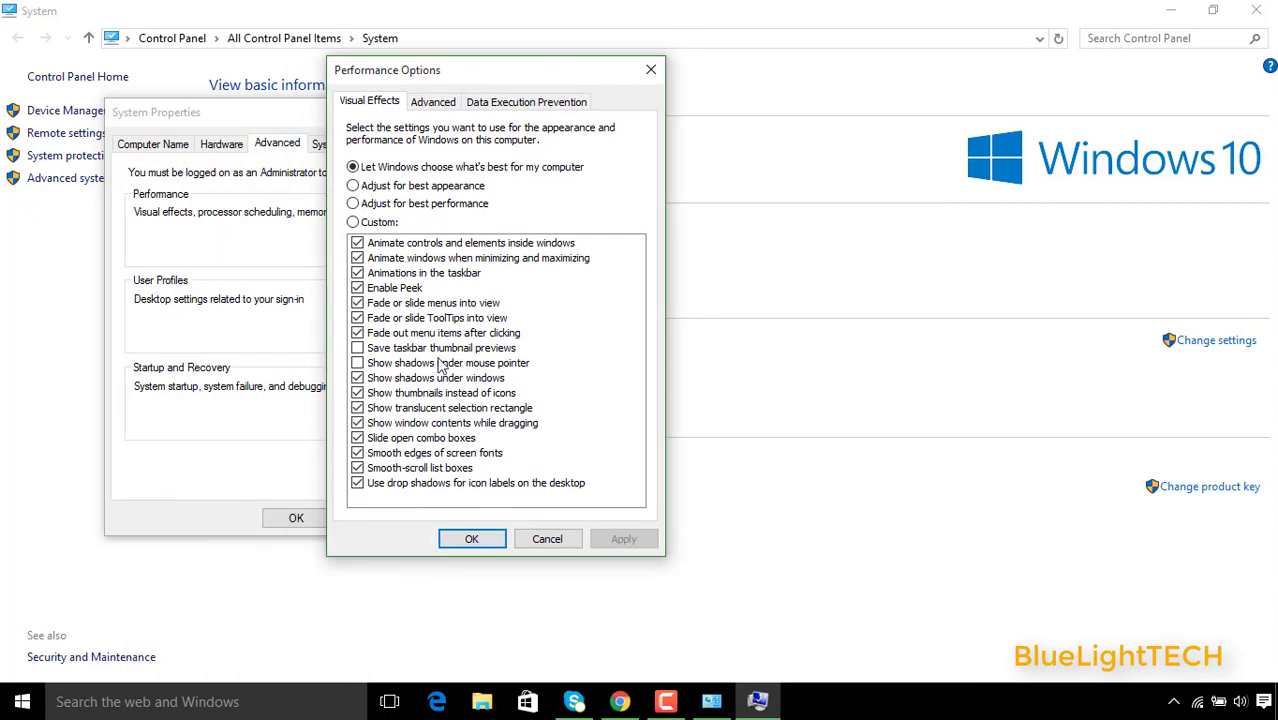
left_click(388, 204)
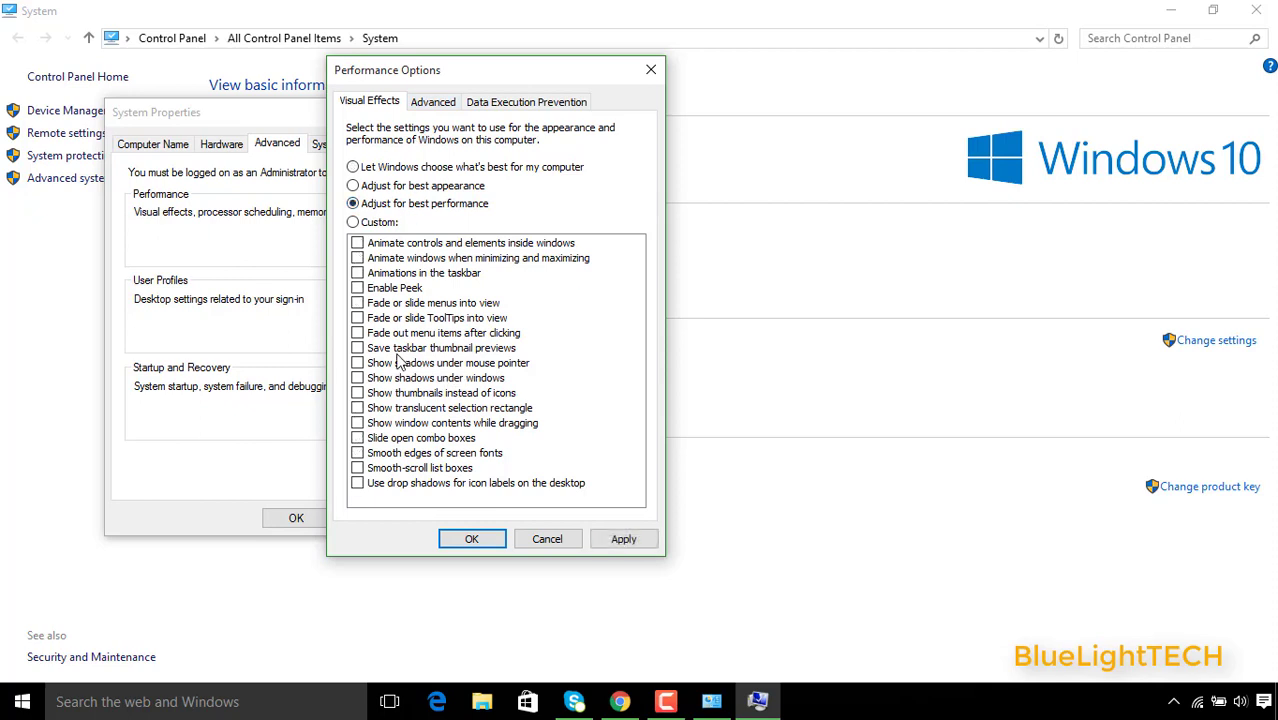
- Enable saved taskbar thumbnail previews, taskbar animations, smooth-scroll list boxes and window contents while dragging, apply the effects and close all system windows
left_click(358, 349)
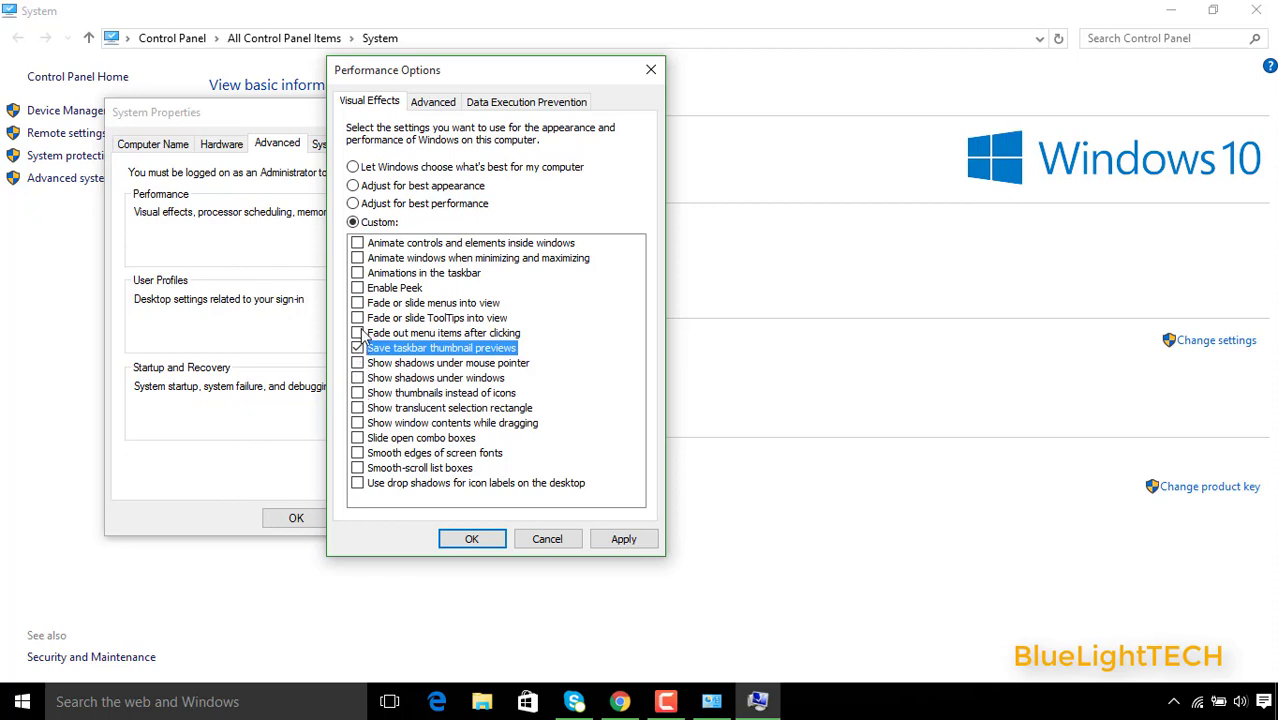
left_click(358, 274)
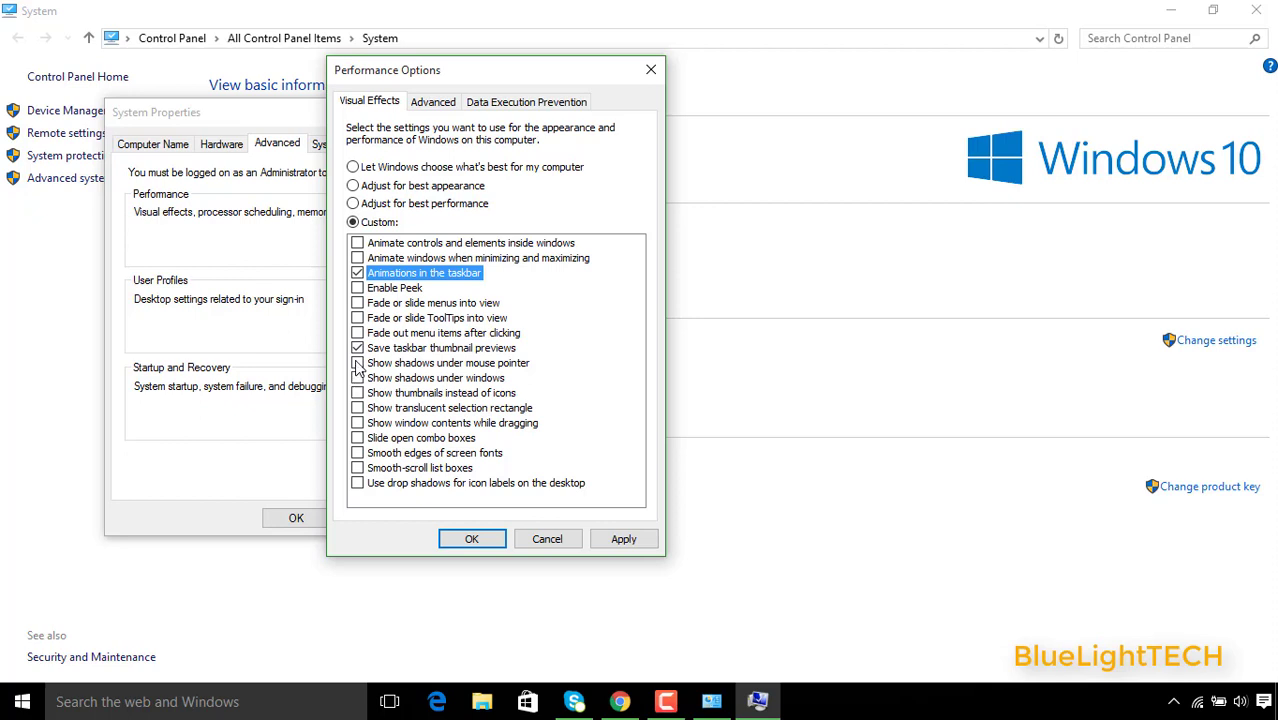
left_click(358, 469)
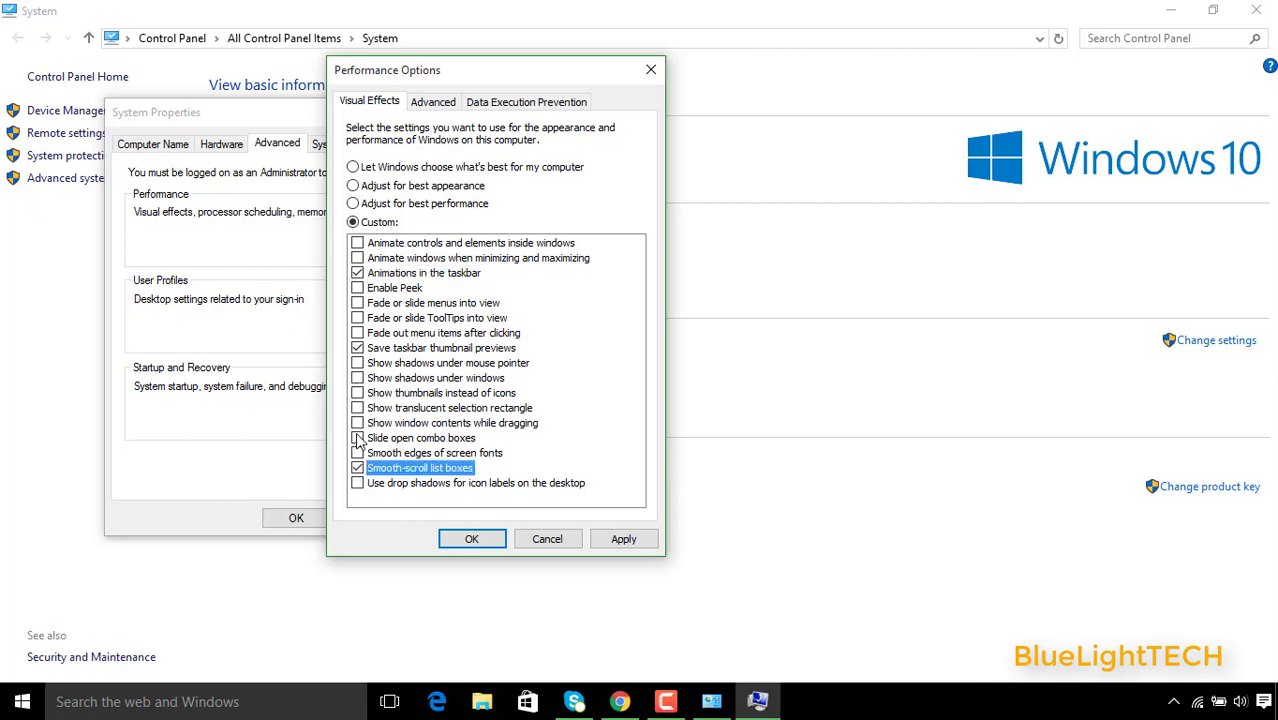
left_click(358, 424)
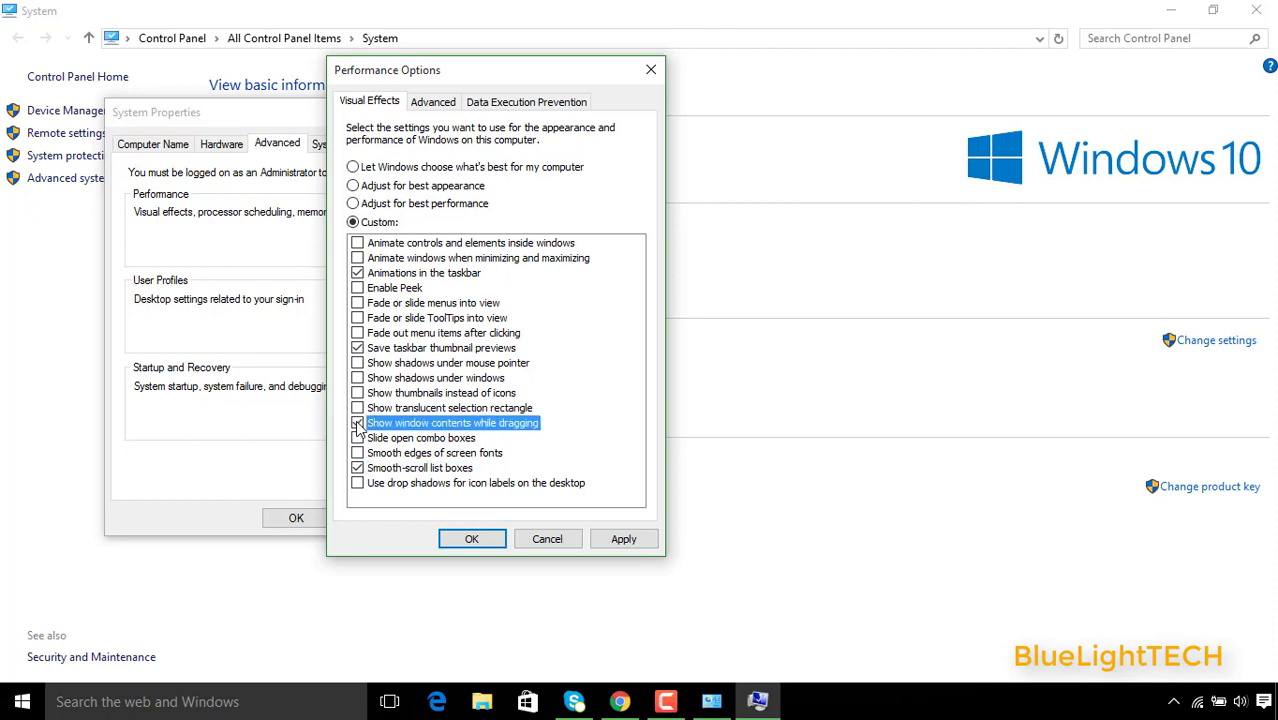
left_click(630, 546)
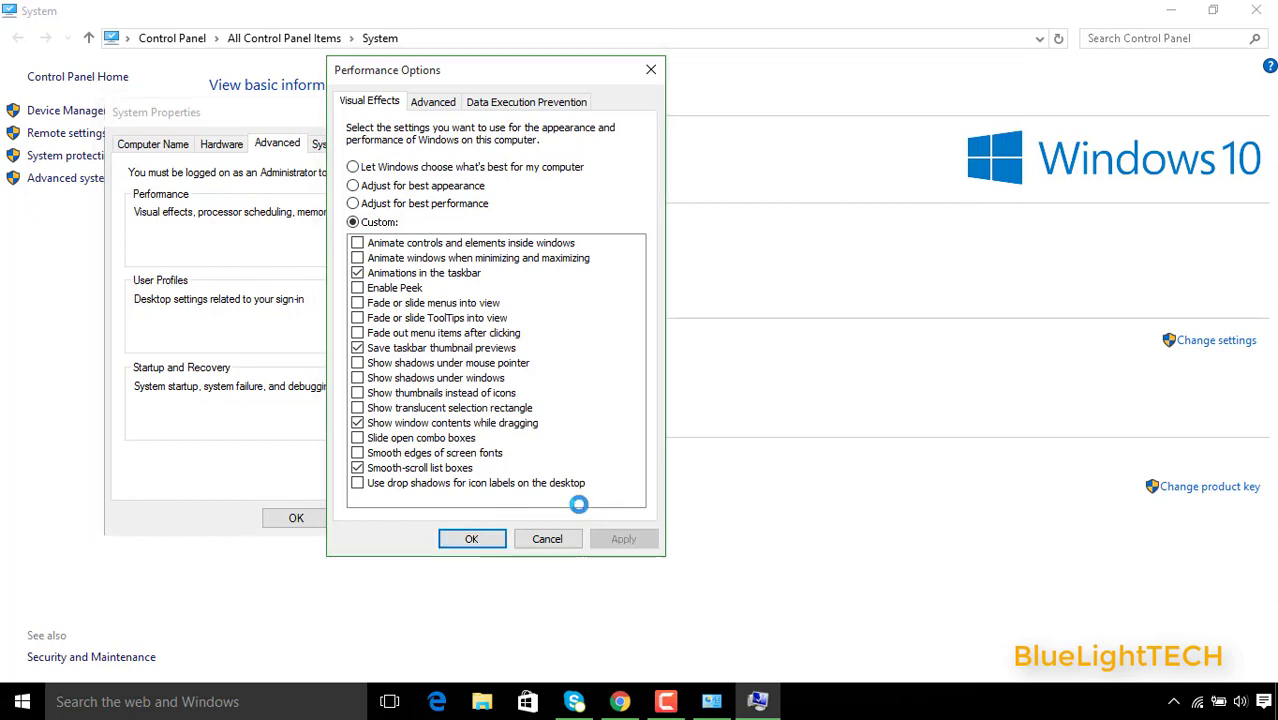
left_click(482, 545)
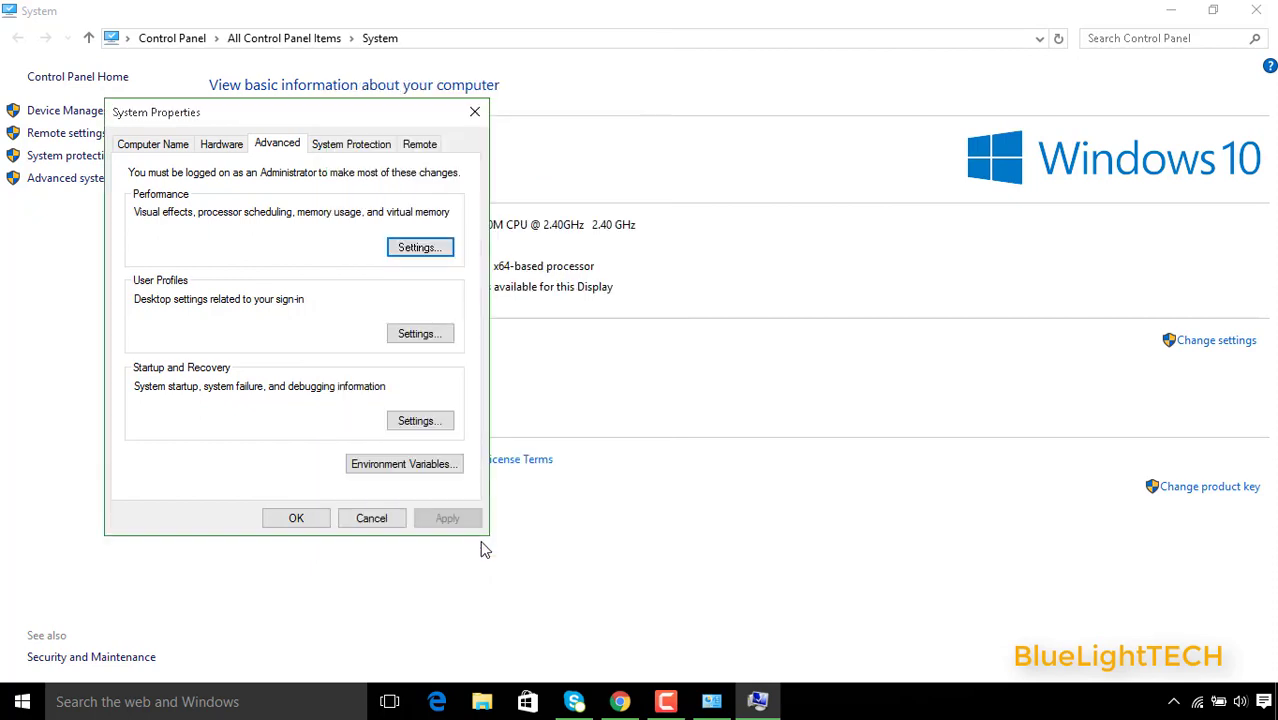
left_click(292, 517)
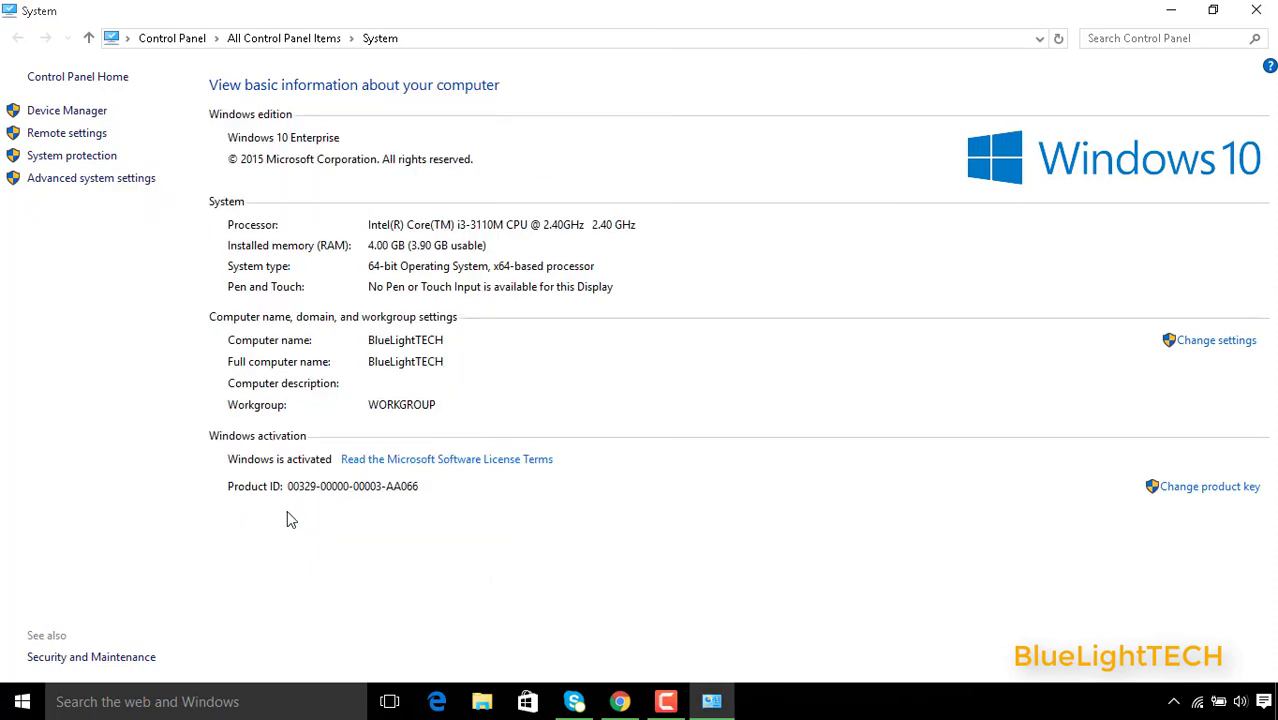
left_click(1257, 11)
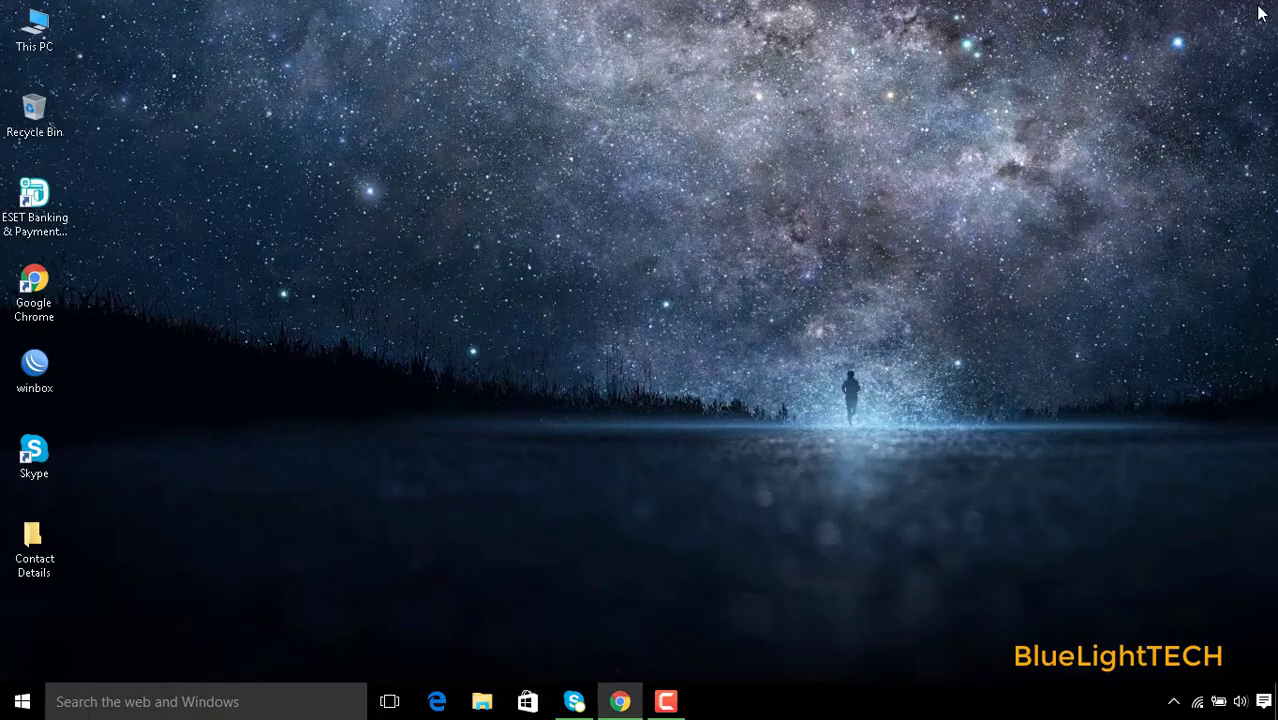
- Search Windows for storage, open the Storage settings and show the storage usage of drive C:
left_click(217, 703)
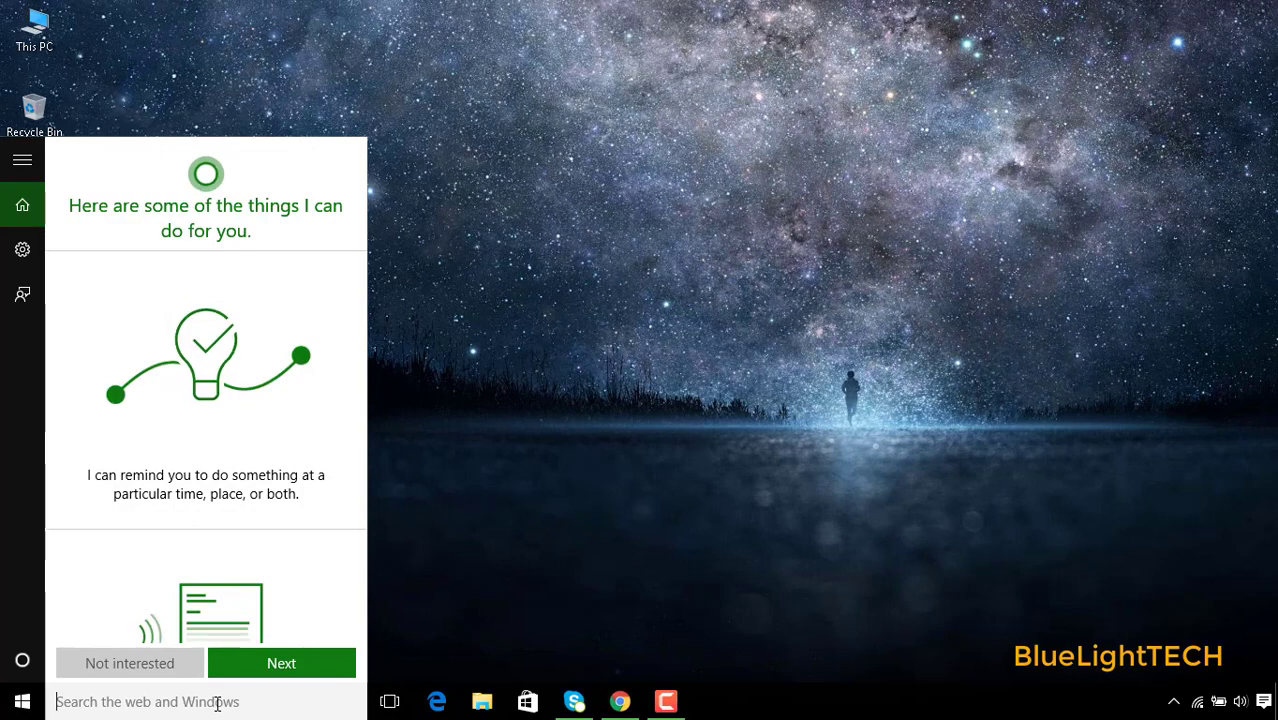
type("sto")
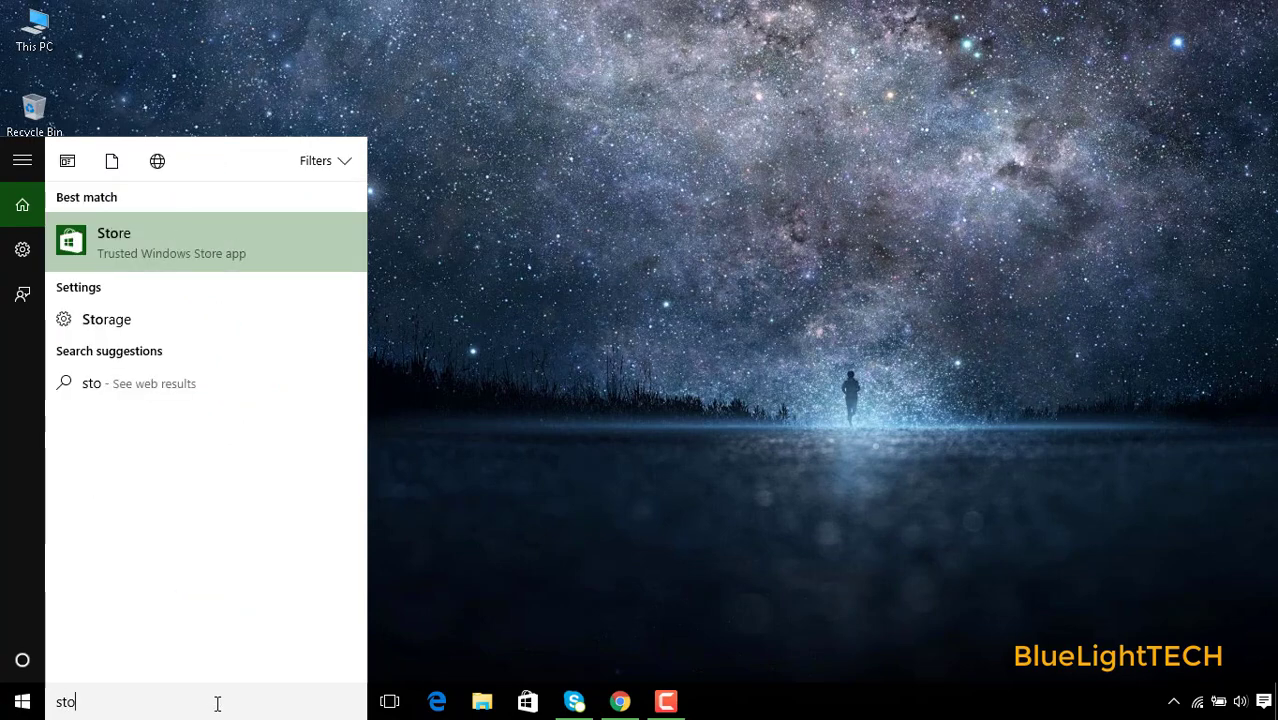
type("rage")
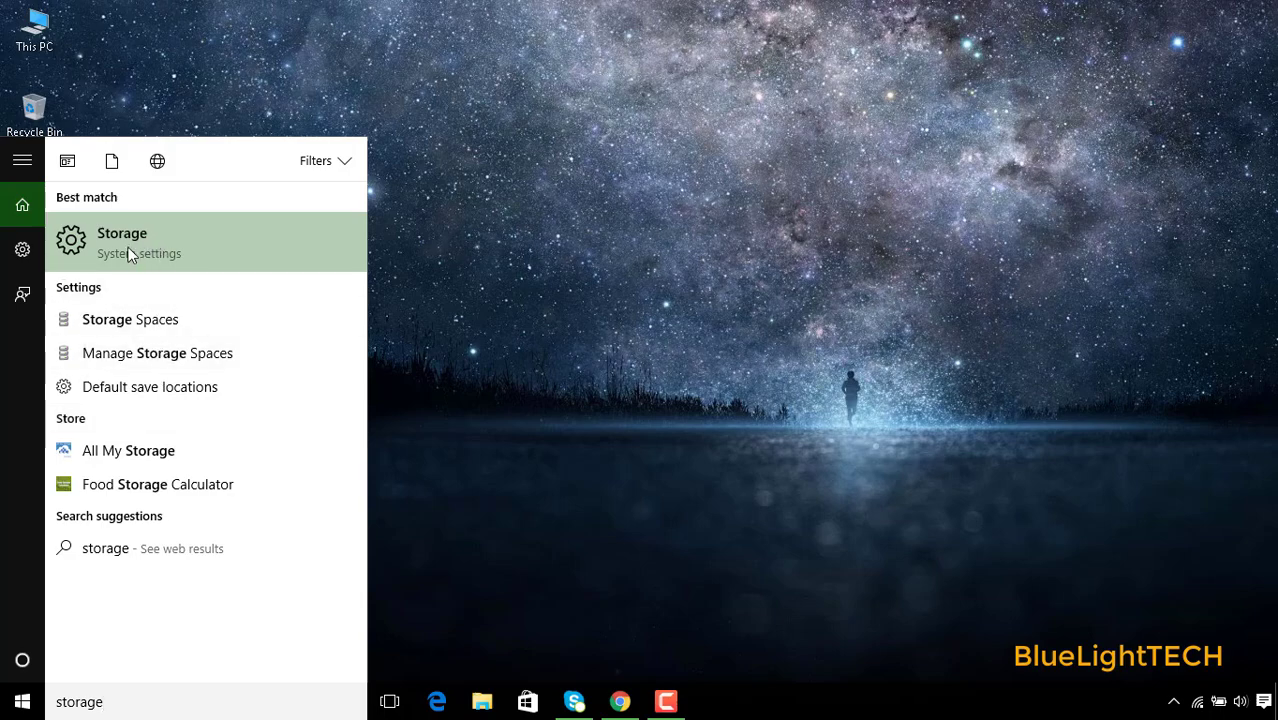
left_click(155, 248)
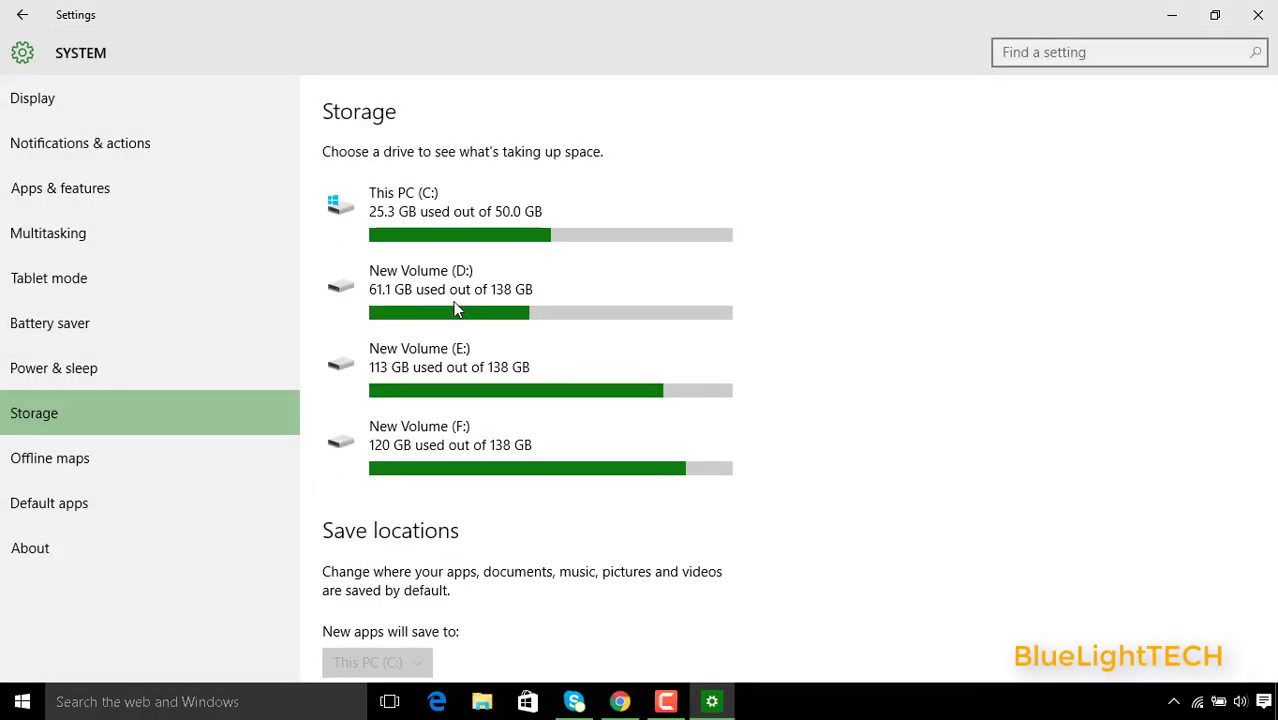
left_click(445, 226)
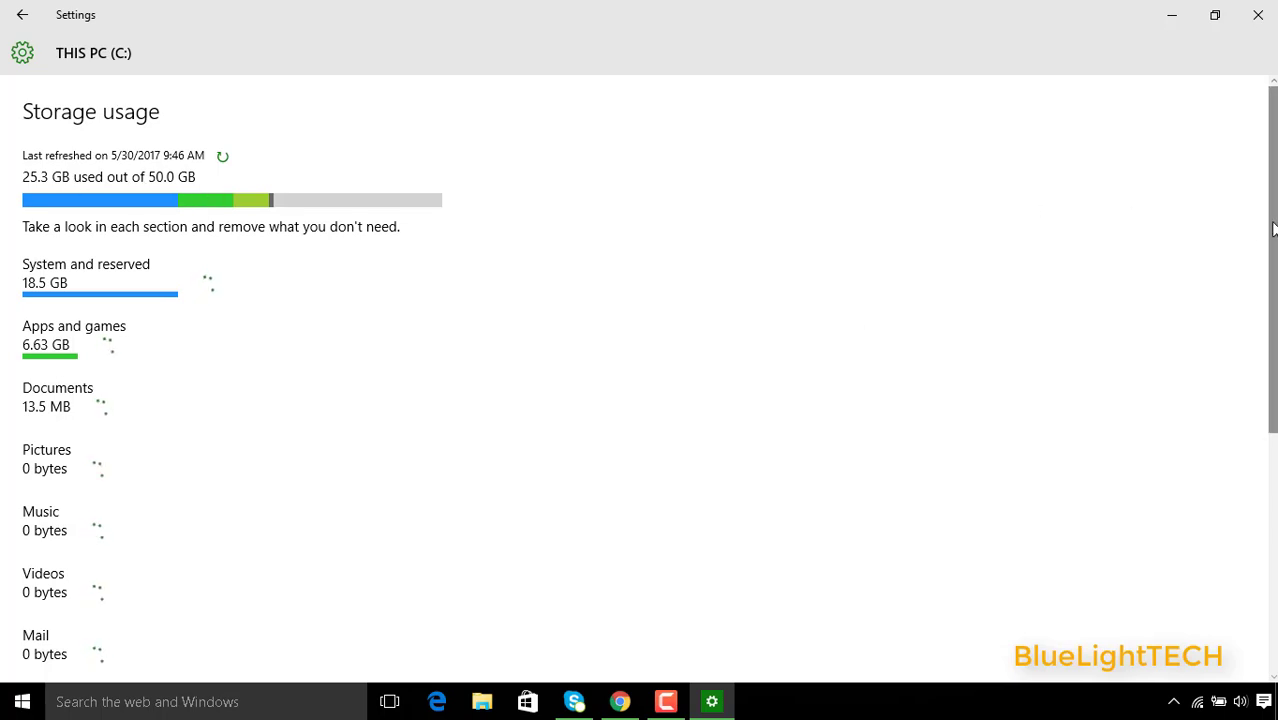
- Delete all known temporary file caches from drive C:'s temporary files category and close Settings
scroll(1271, 300, "down", 2)
scroll(649, 382, "down", 4)
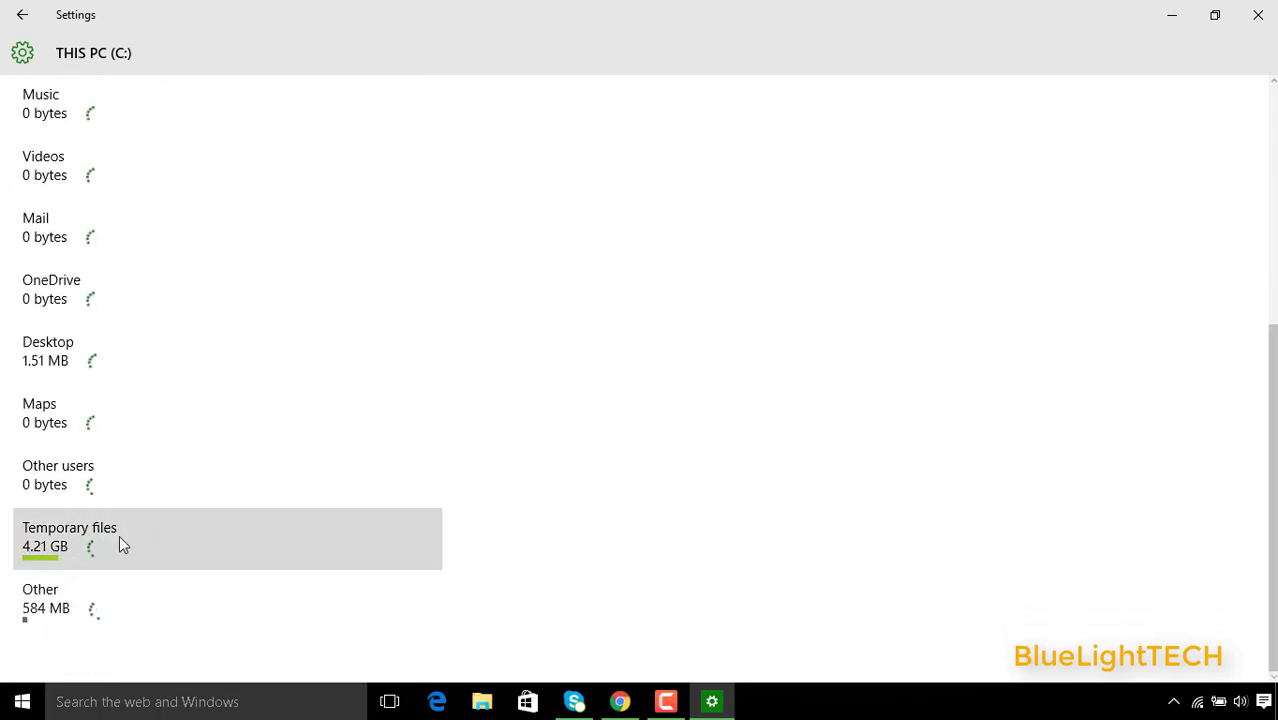
left_click(68, 545)
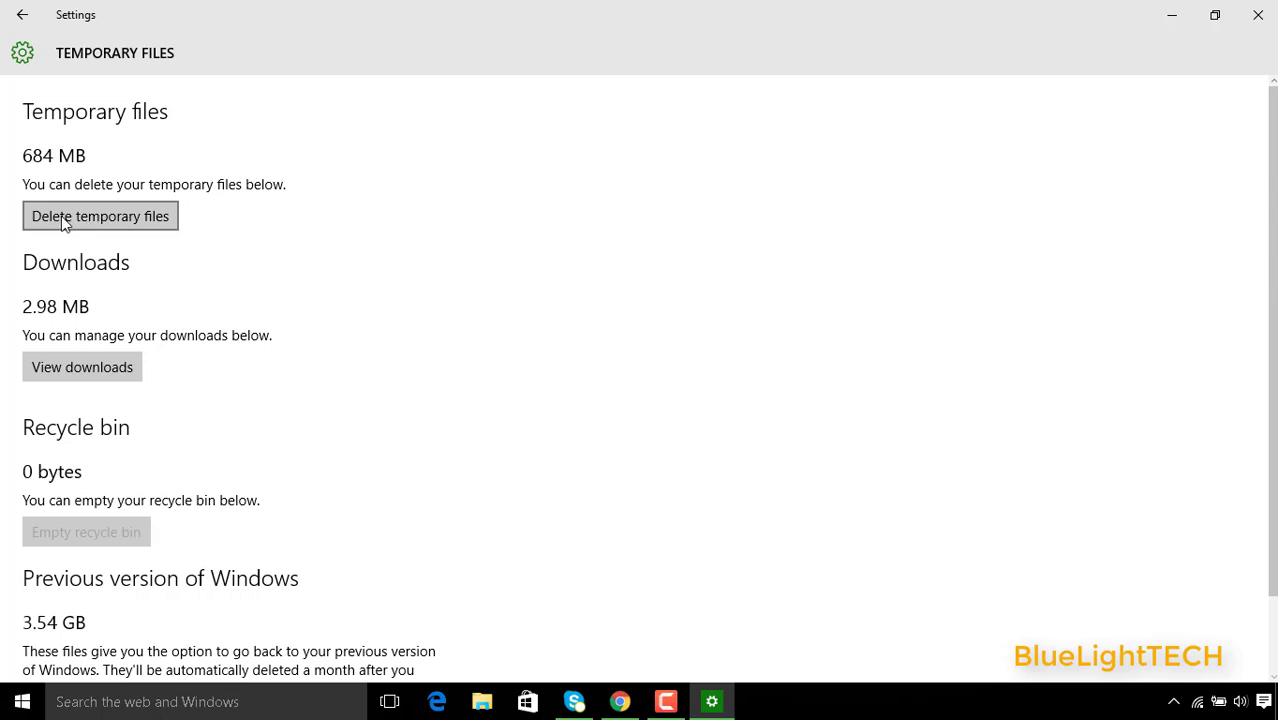
left_click(99, 218)
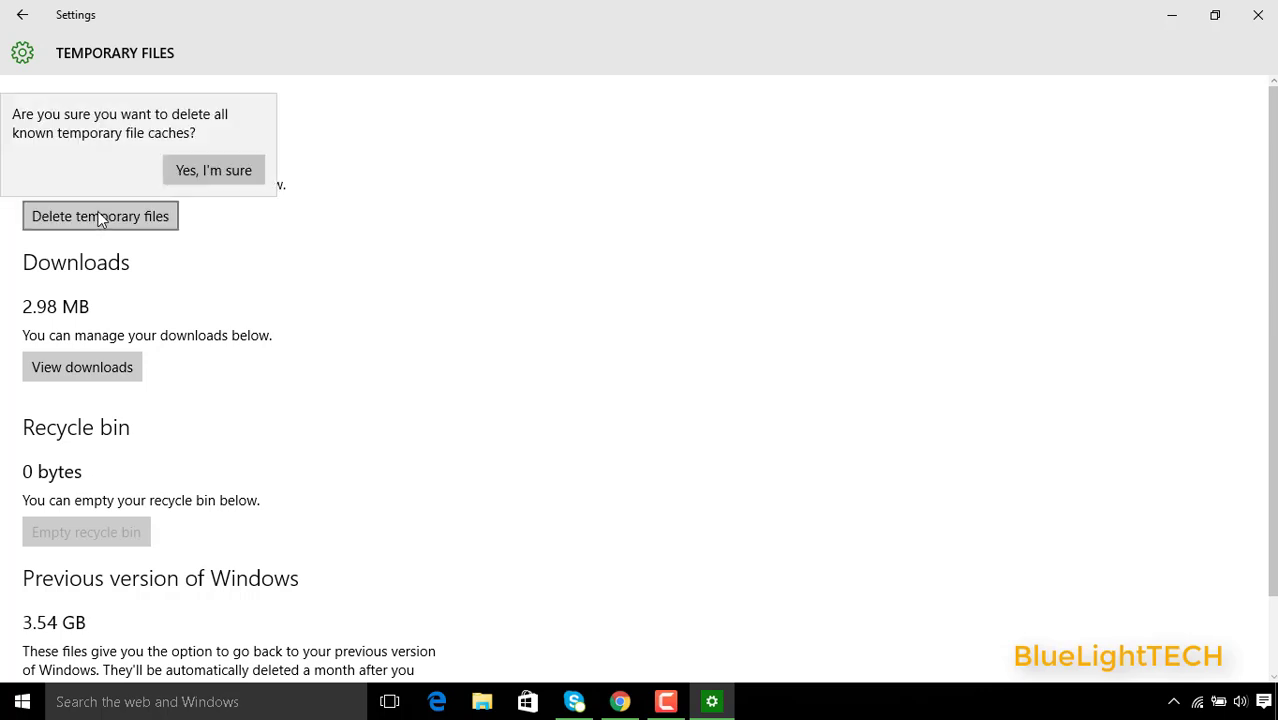
left_click(229, 171)
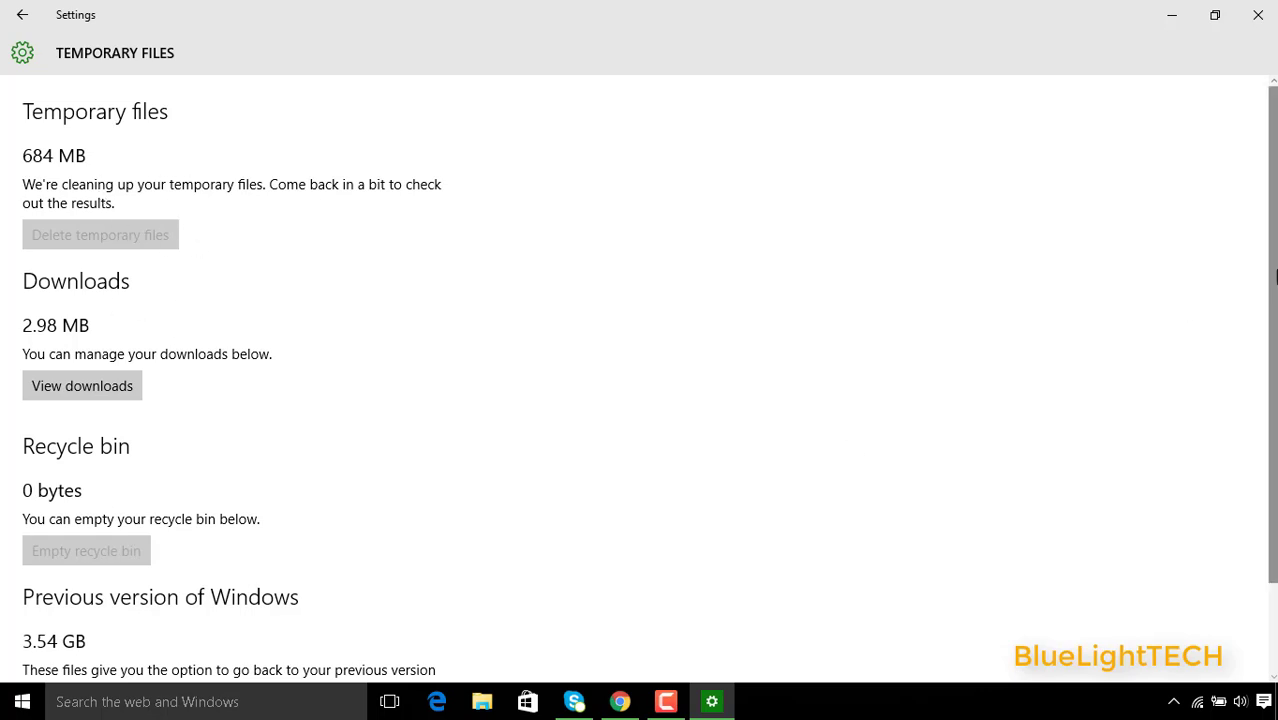
scroll(1275, 268, "down", 2)
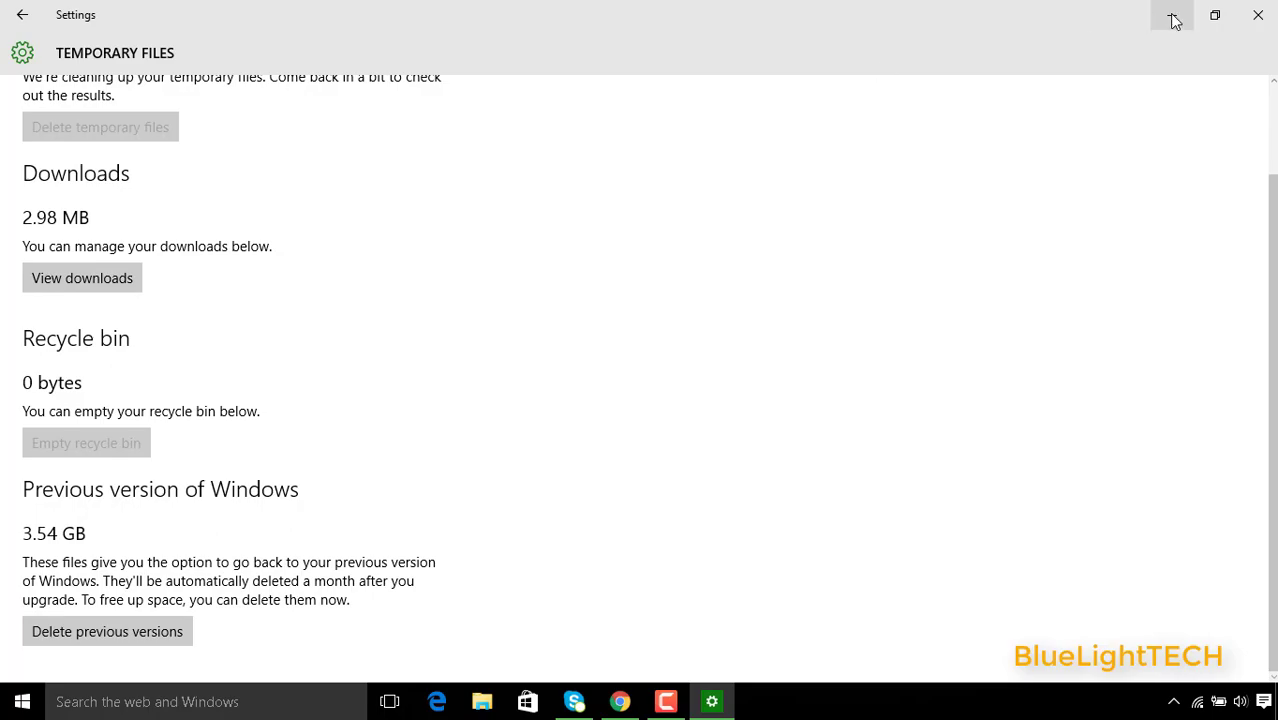
left_click(1258, 14)
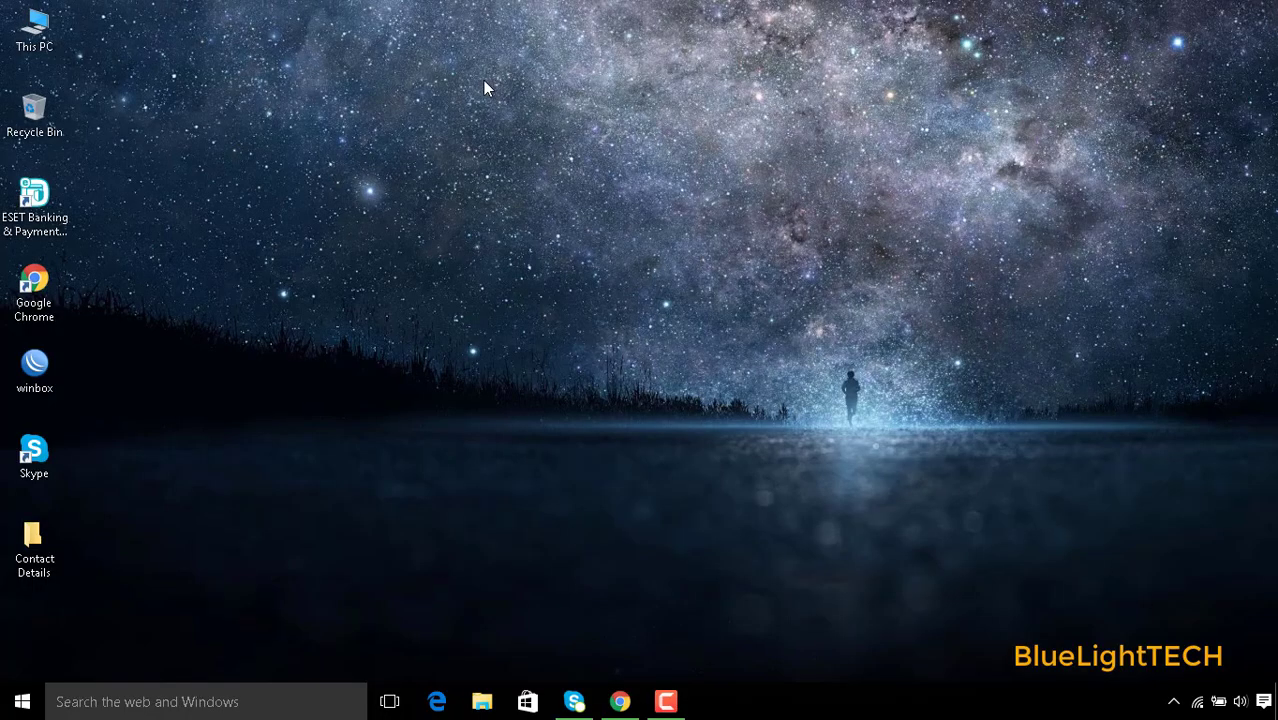
- Search Windows for regedit and open the Registry Editor
left_click(178, 703)
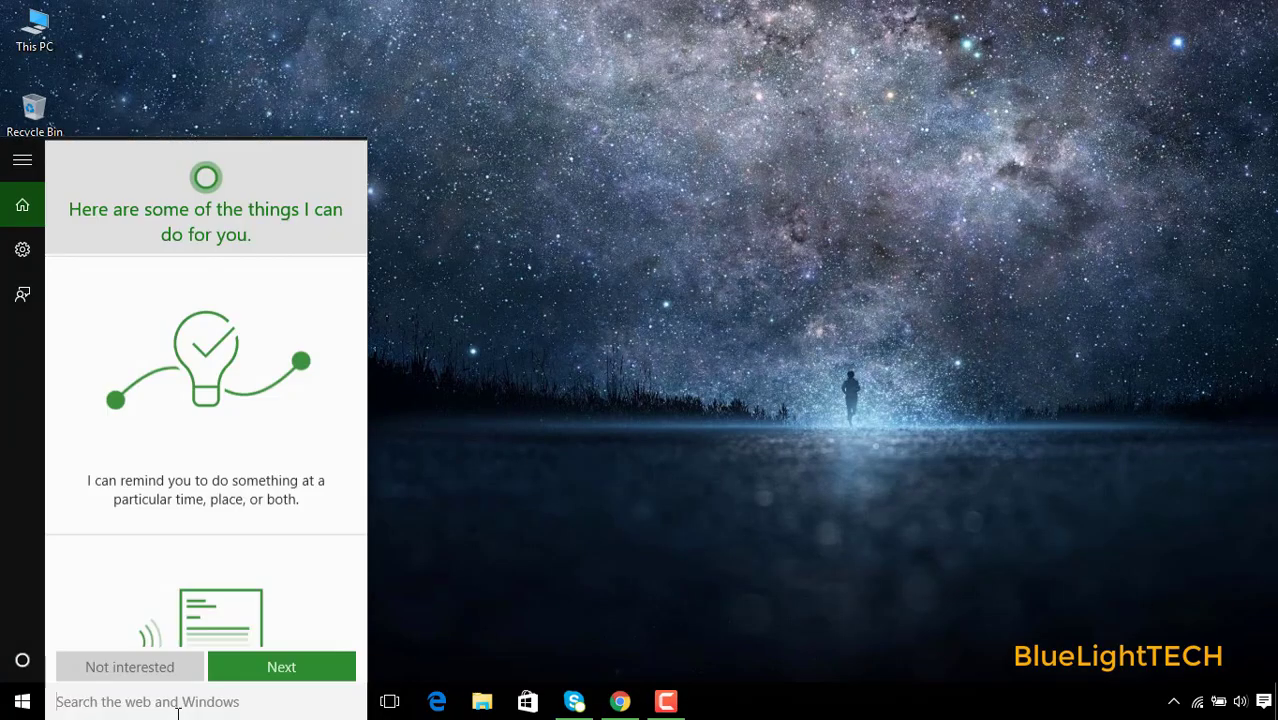
type("reg")
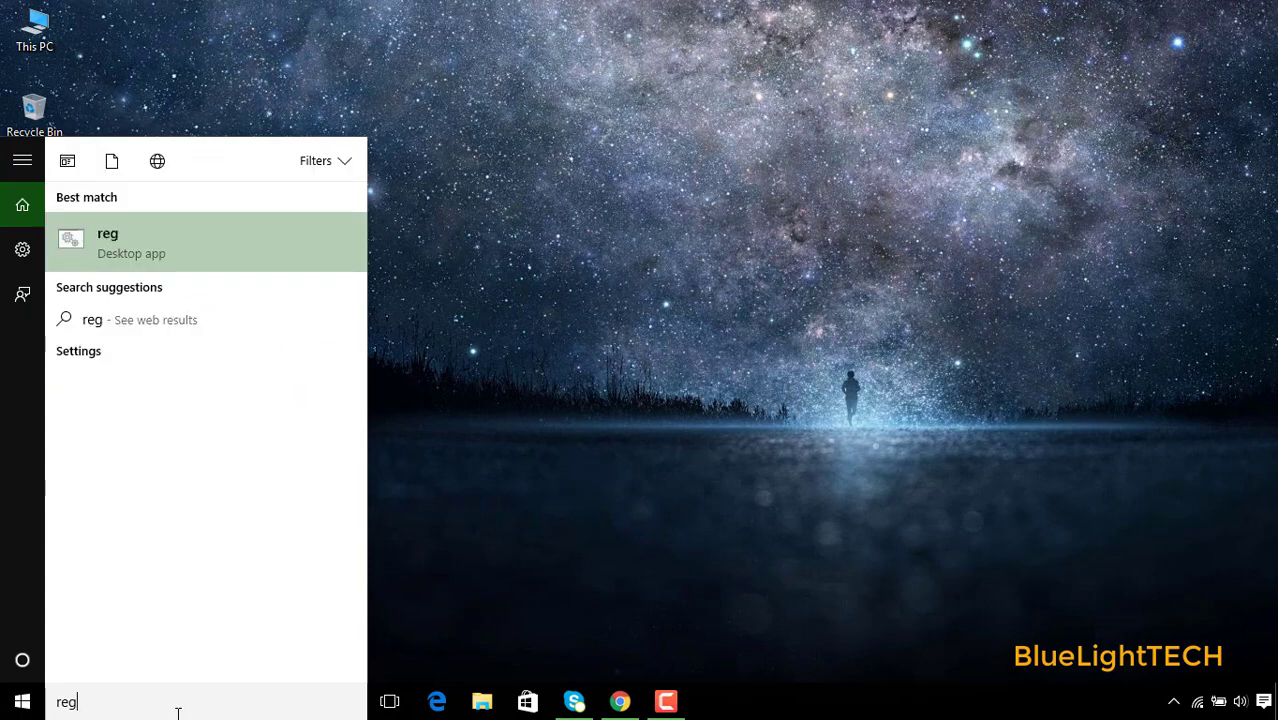
type("edit")
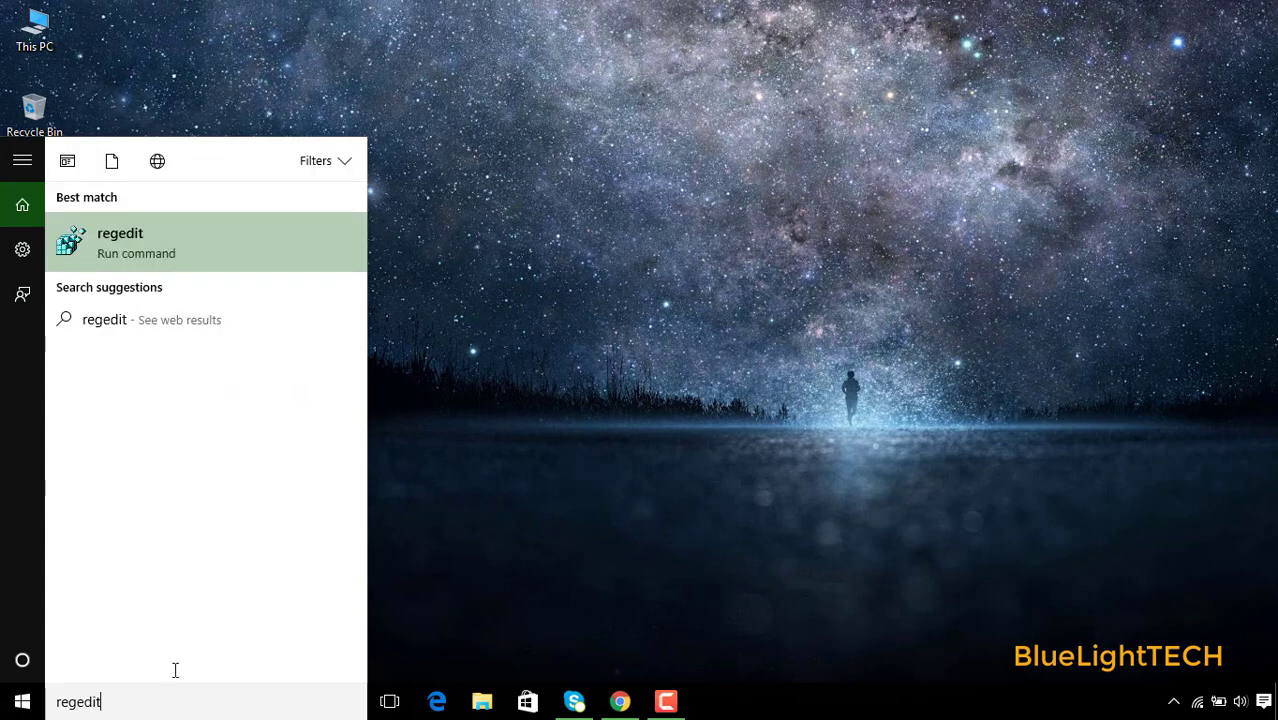
left_click(161, 241)
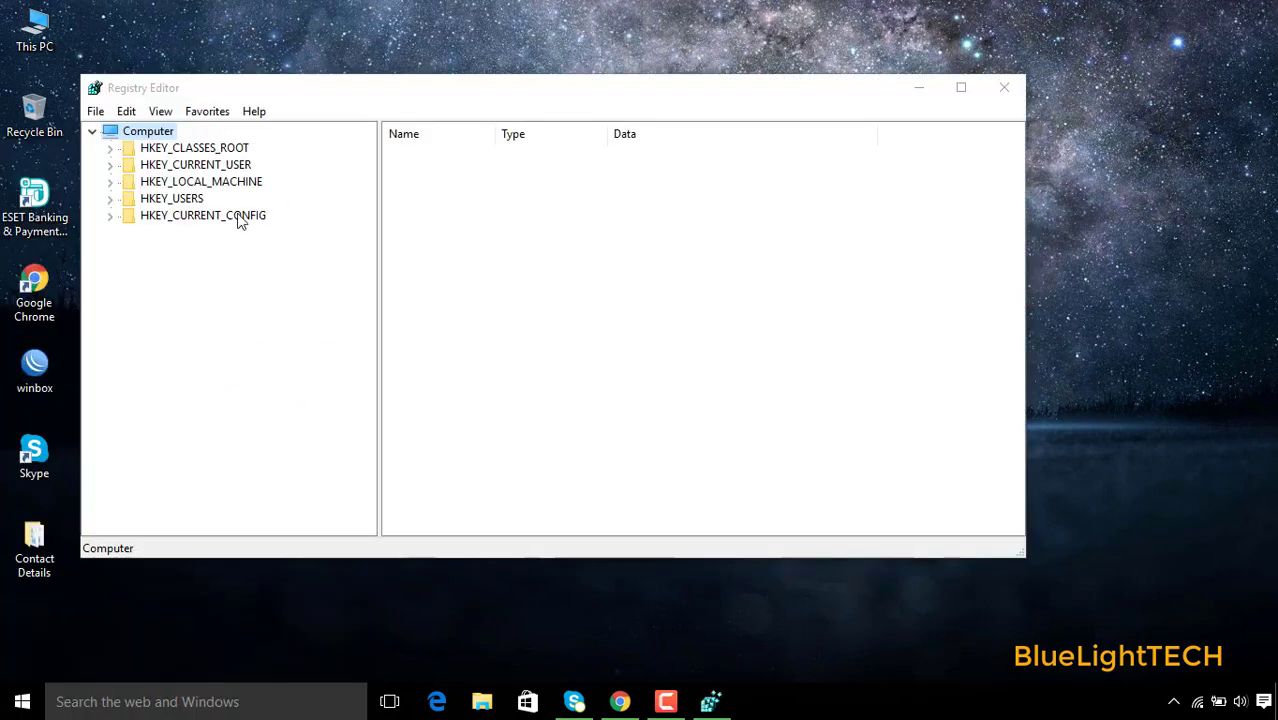
- Go to the registry key HKEY_CURRENT_USER\Control Panel\Desktop and show its values
left_click(166, 166)
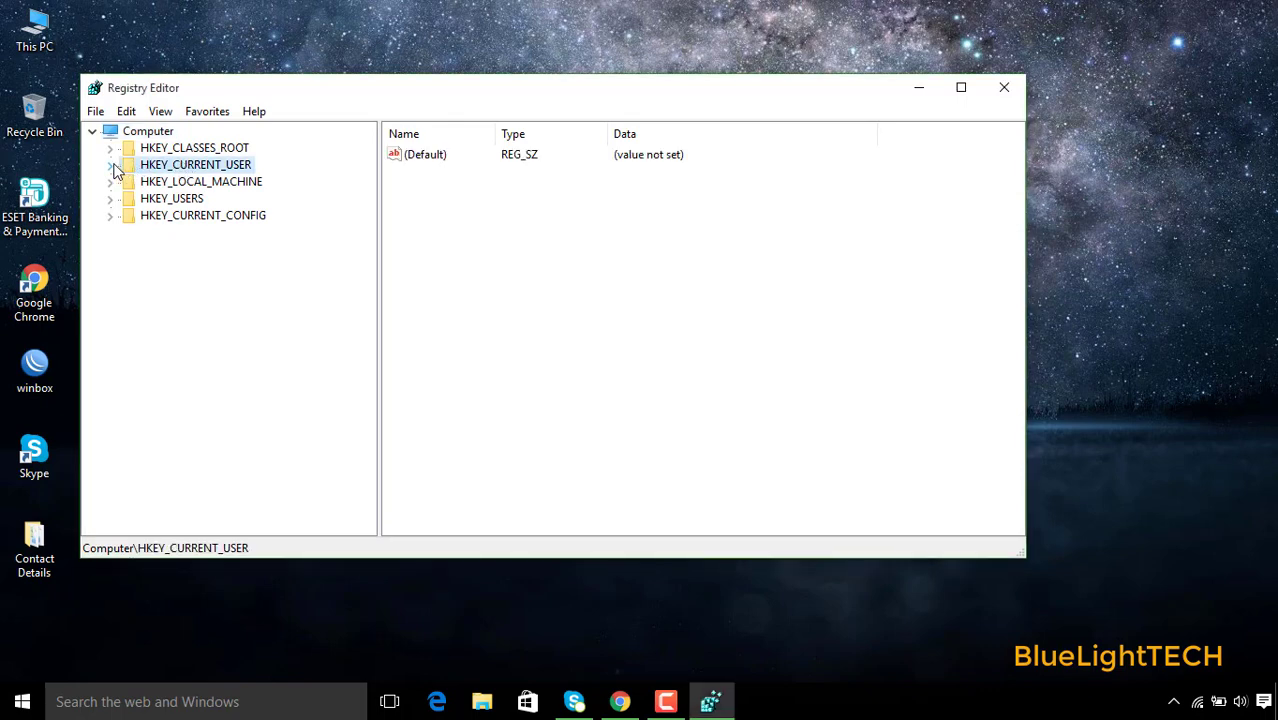
left_click(110, 166)
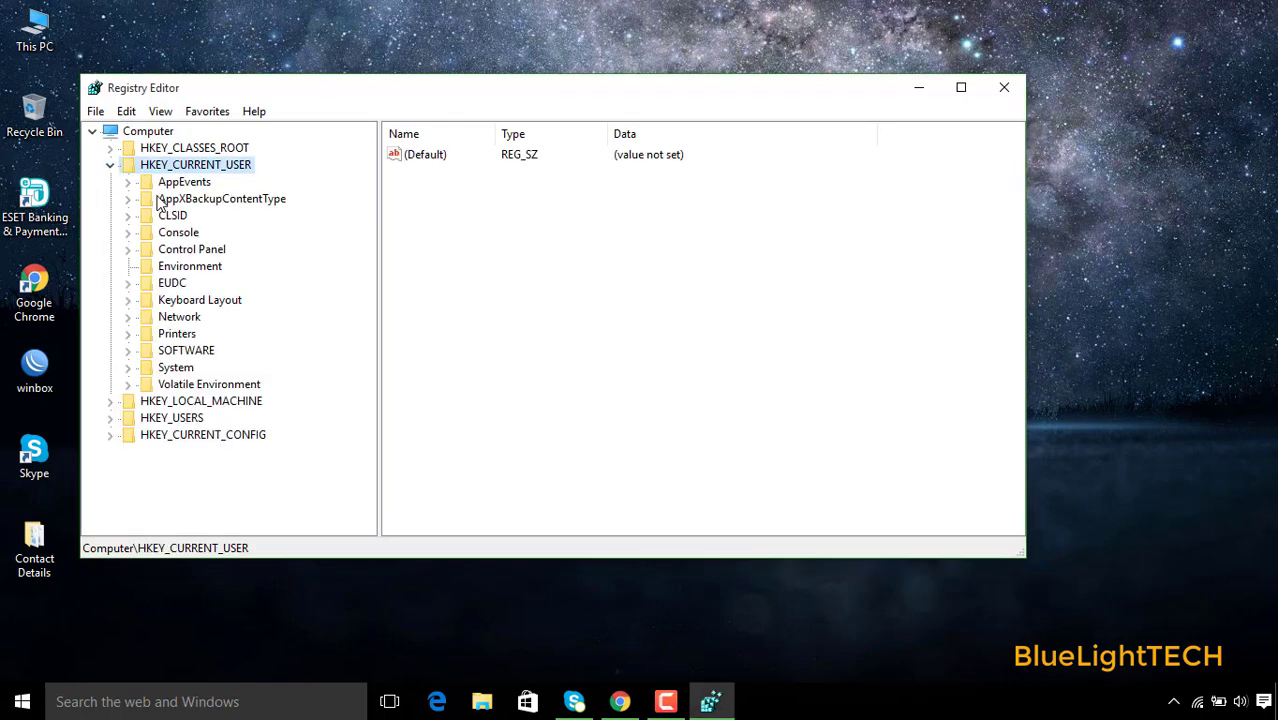
left_click(167, 252)
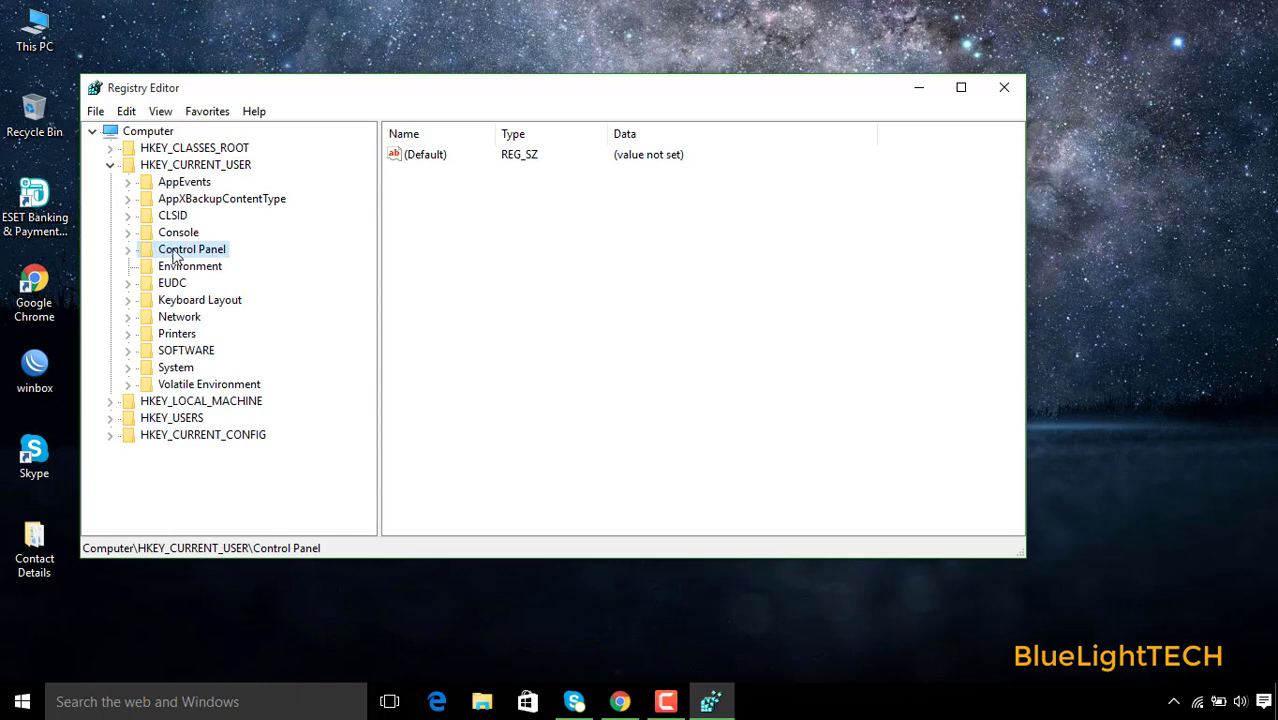
left_click(127, 251)
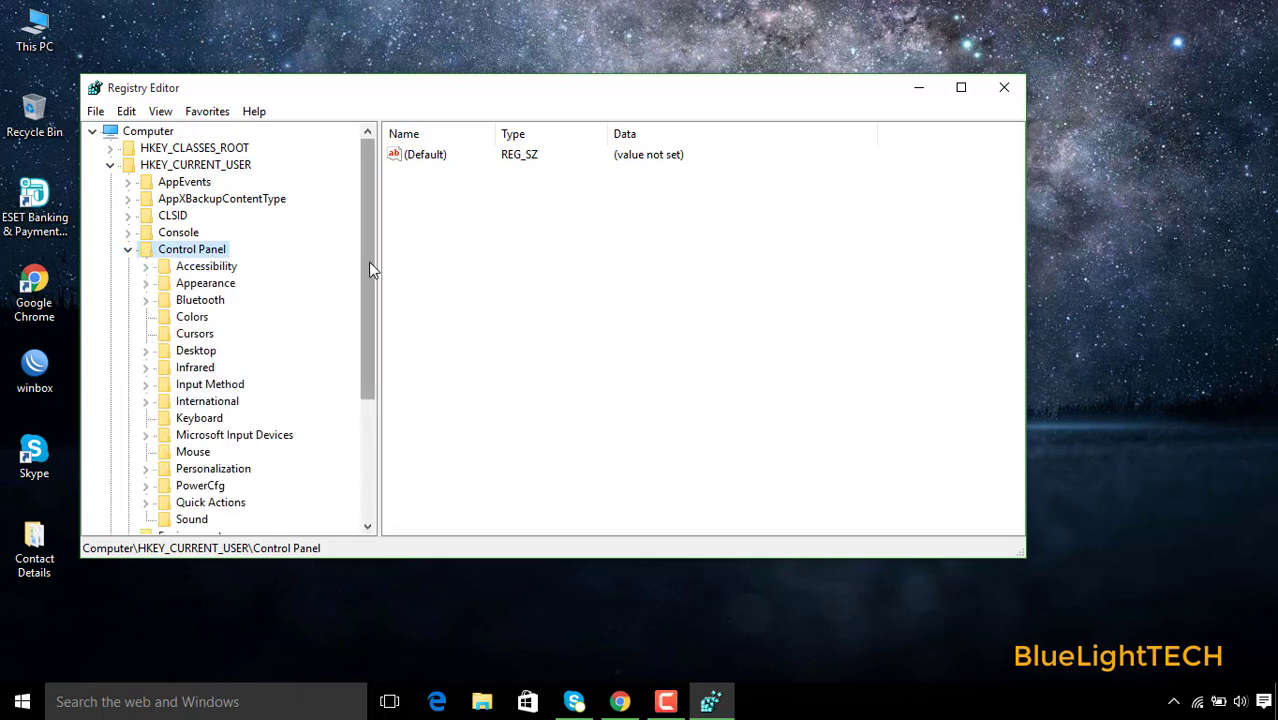
left_click_drag(369, 262, 365, 306)
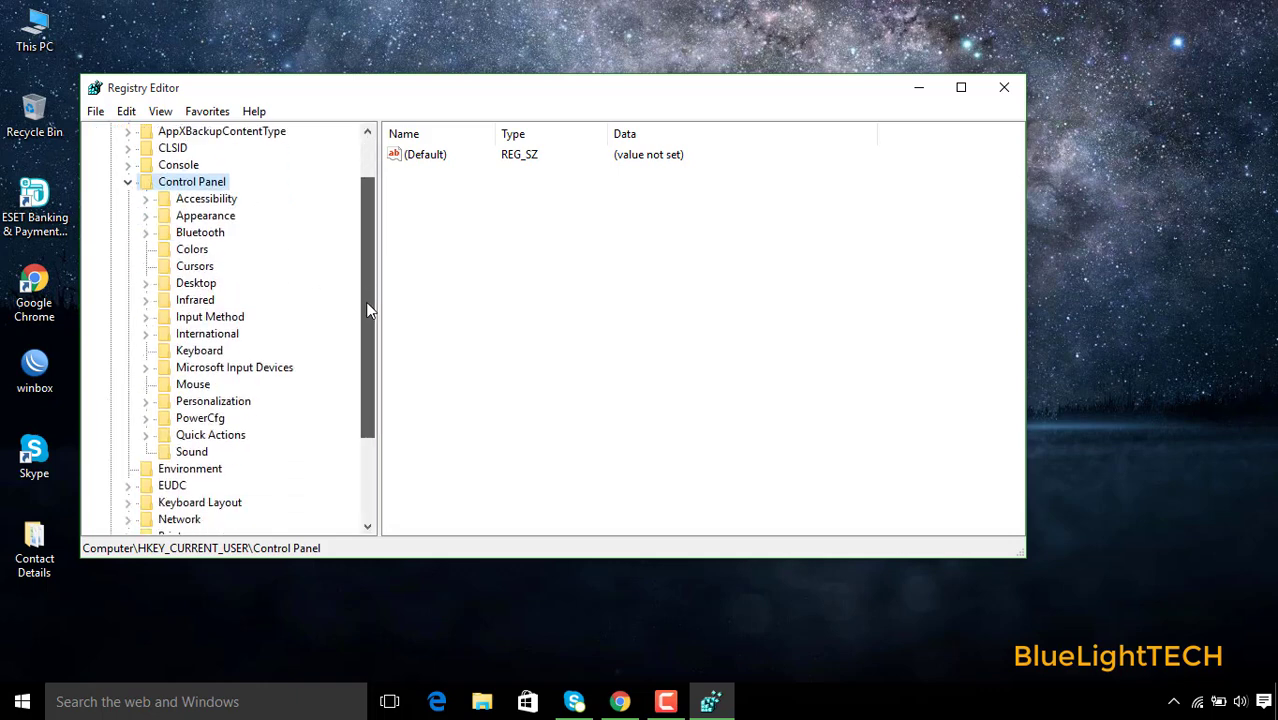
left_click(195, 286)
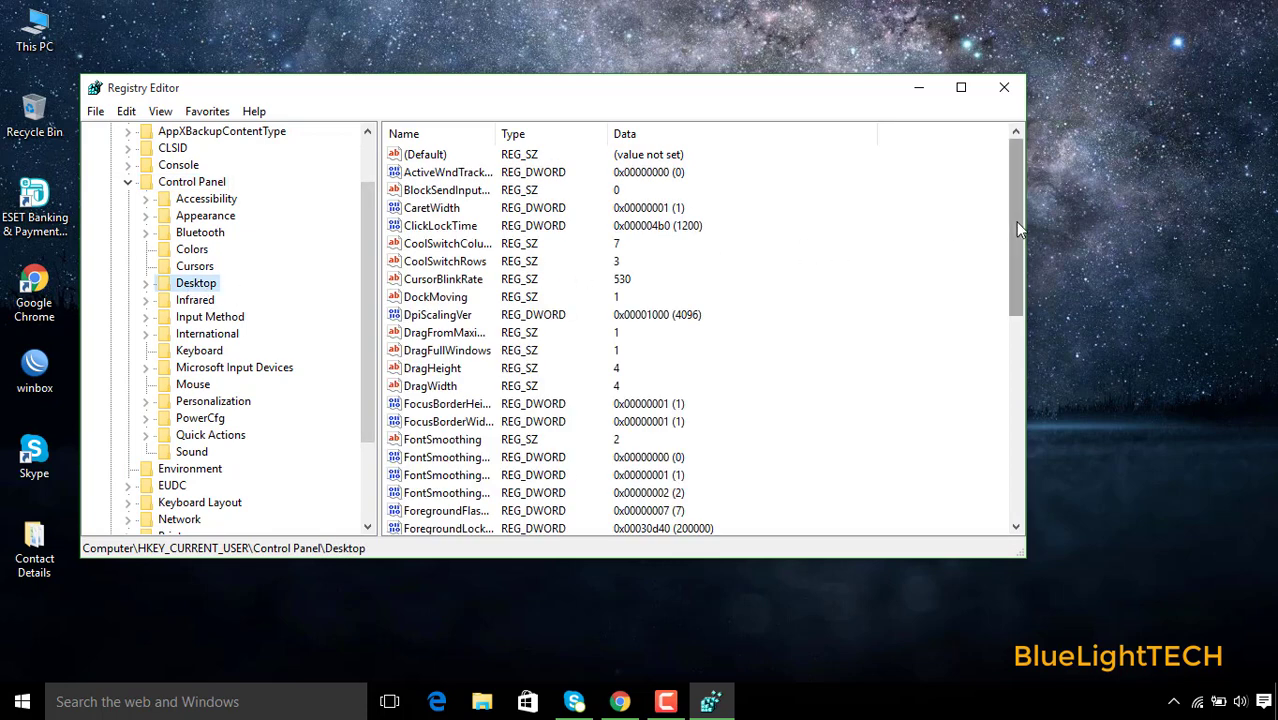
- Set the MenuShowDelay value in the Desktop registry key to 10
left_click_drag(1017, 229, 1030, 323)
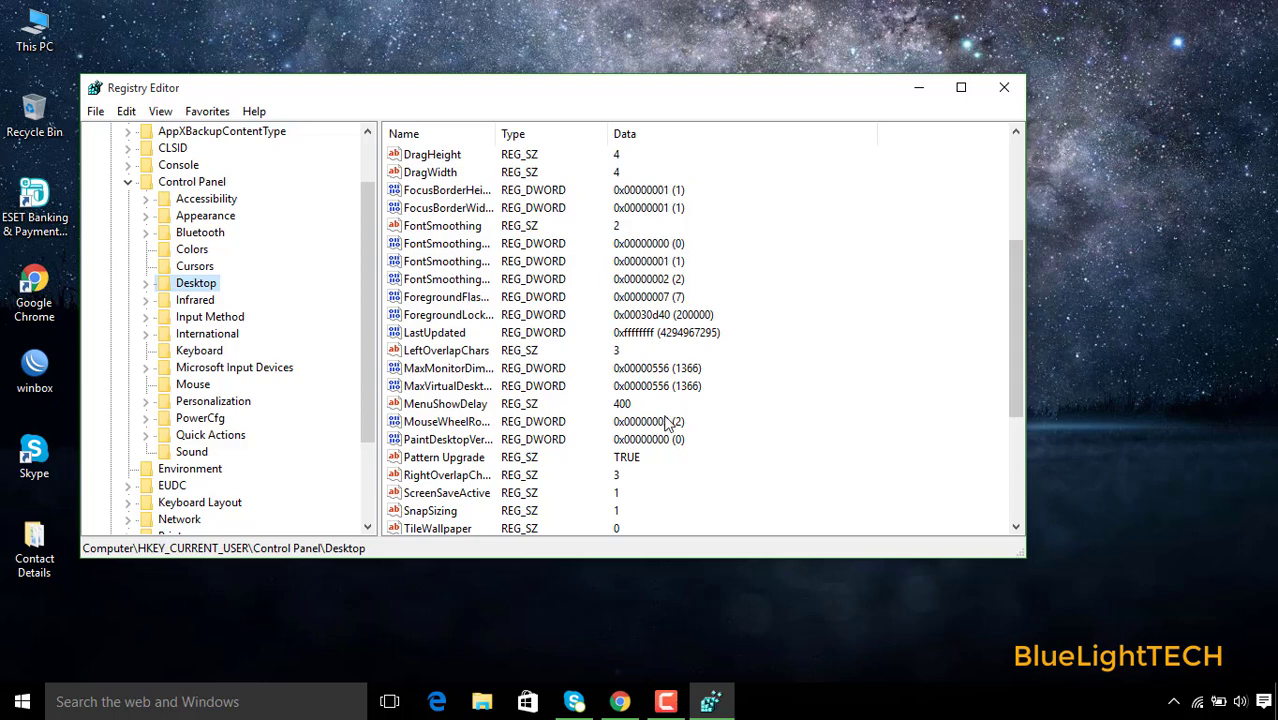
left_click(440, 405)
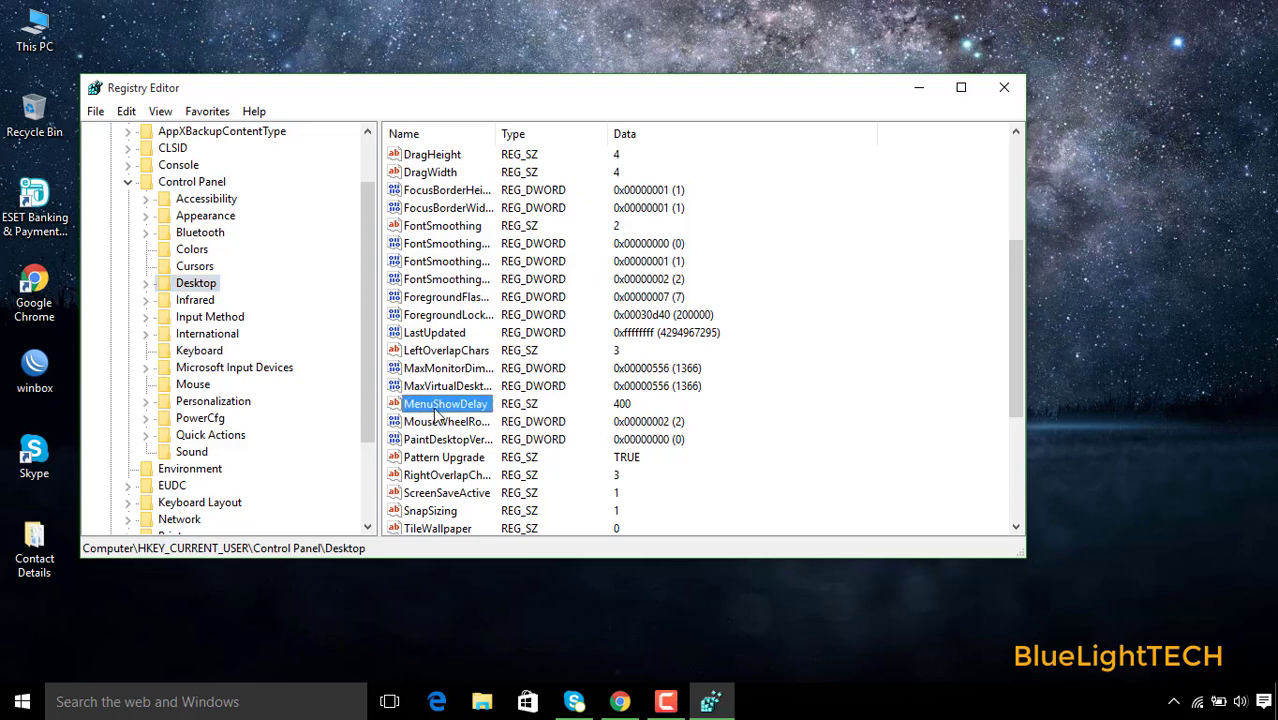
double_click(442, 410)
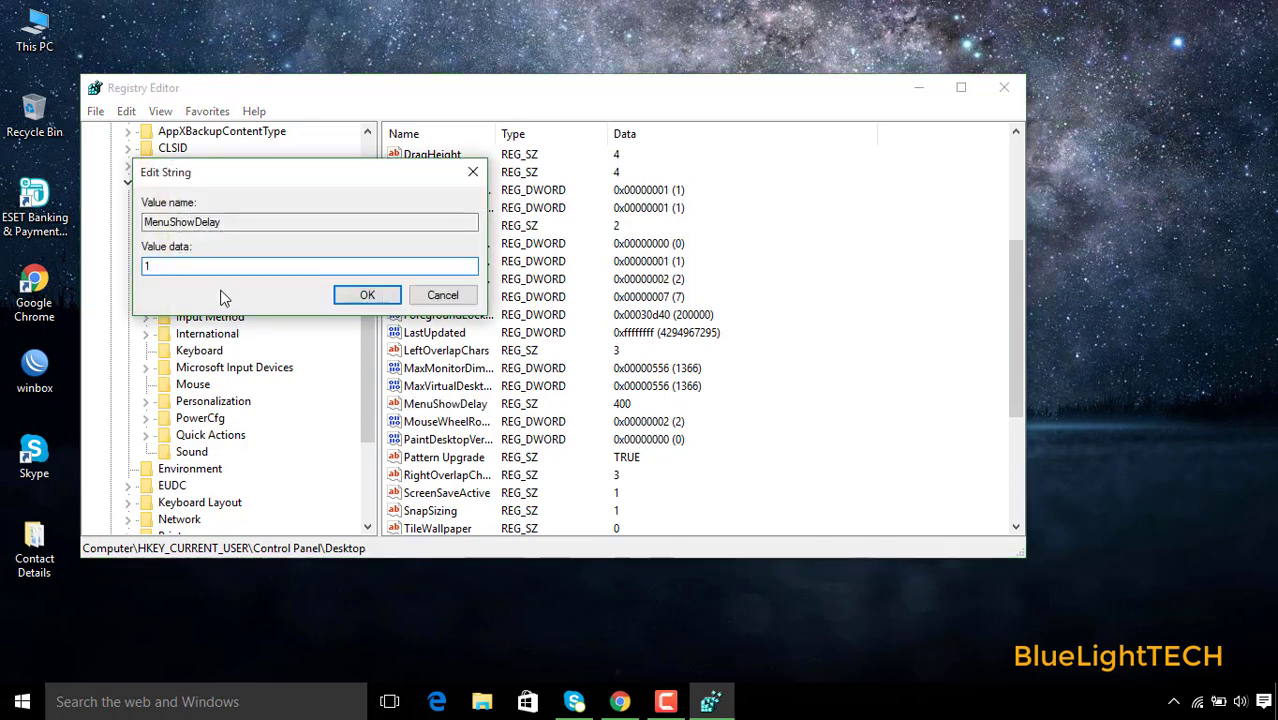
left_click(362, 295)
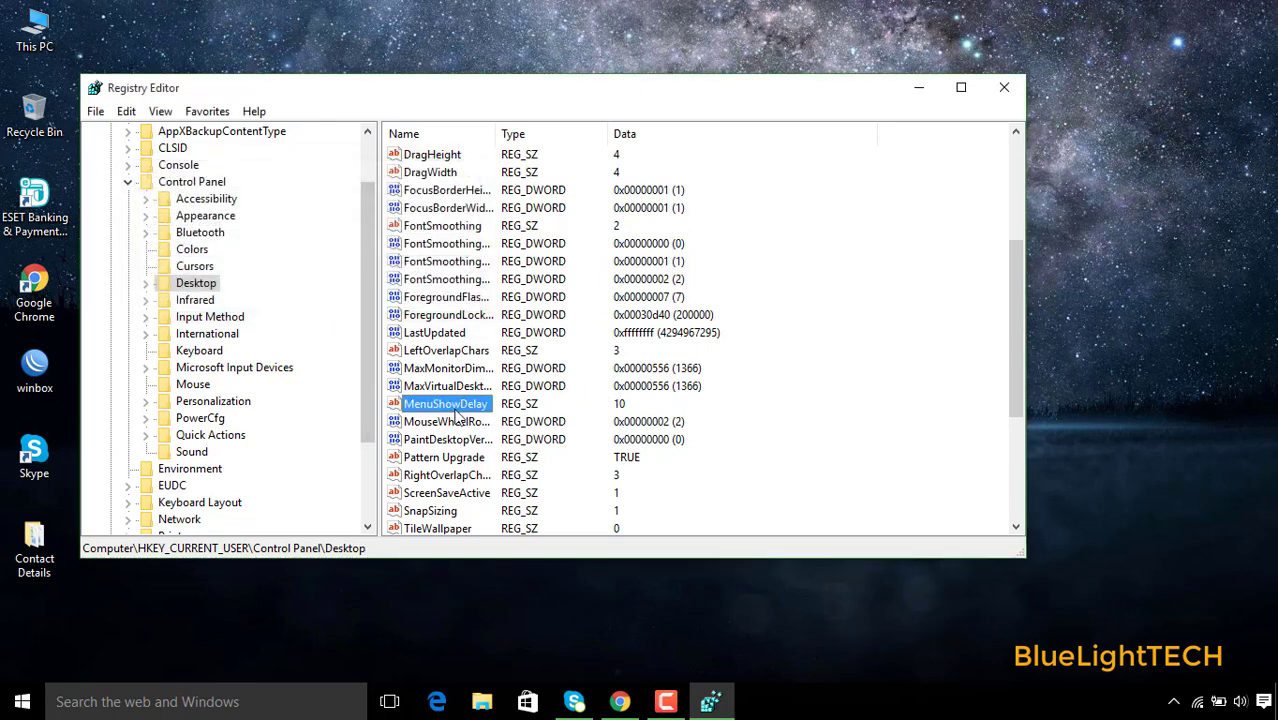
- Go to the Mouse key under Control Panel and set its MouseHoverTime value to 10
left_click_drag(366, 268, 366, 300)
left_click(199, 340)
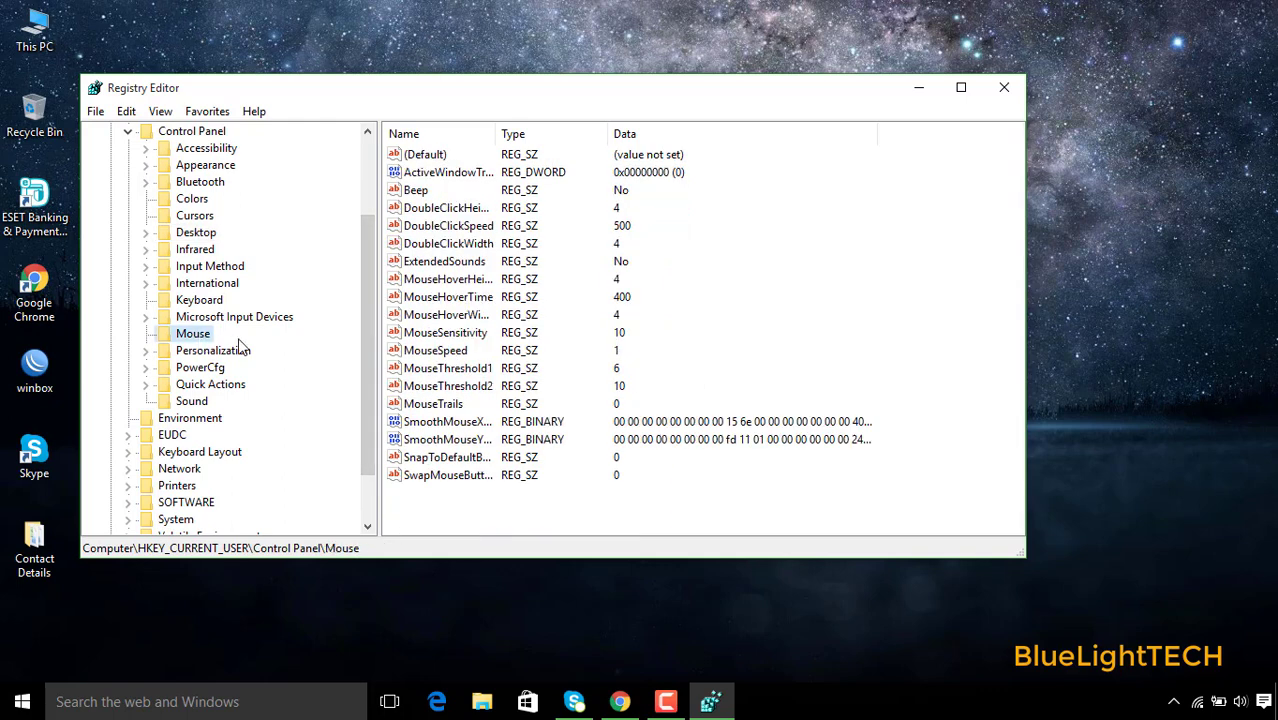
left_click(447, 315)
left_click(446, 300)
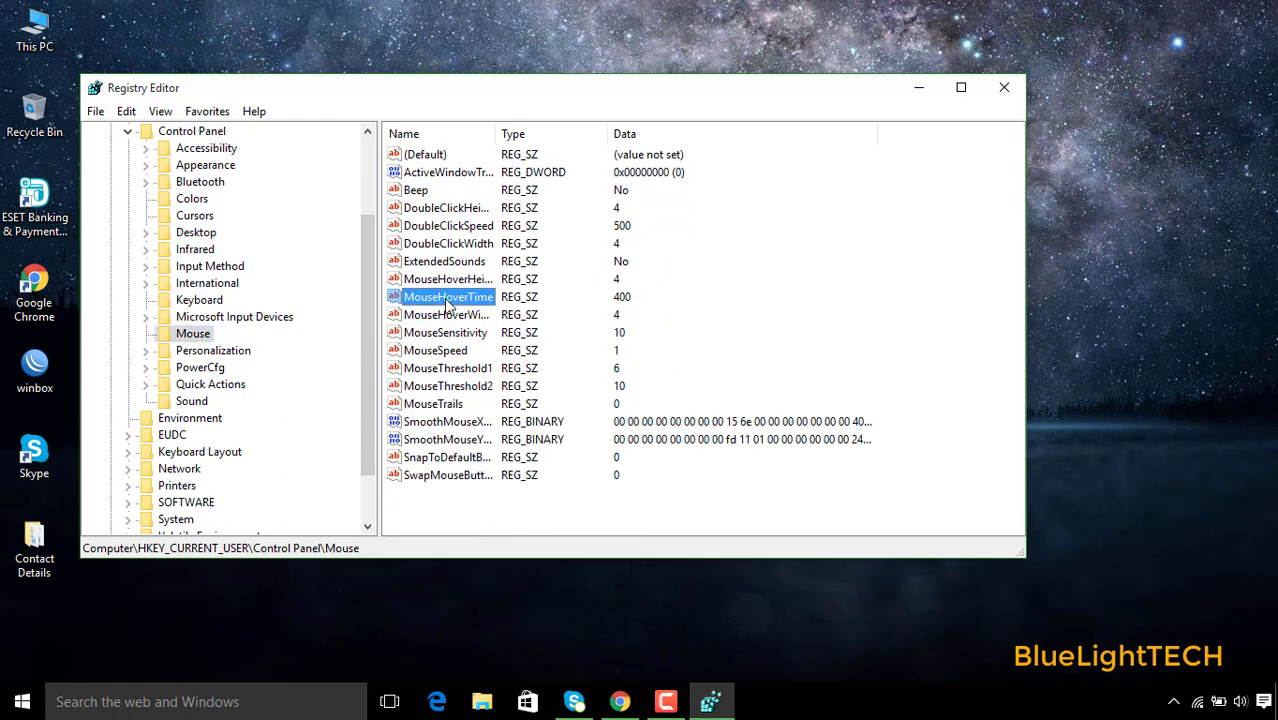
double_click(471, 309)
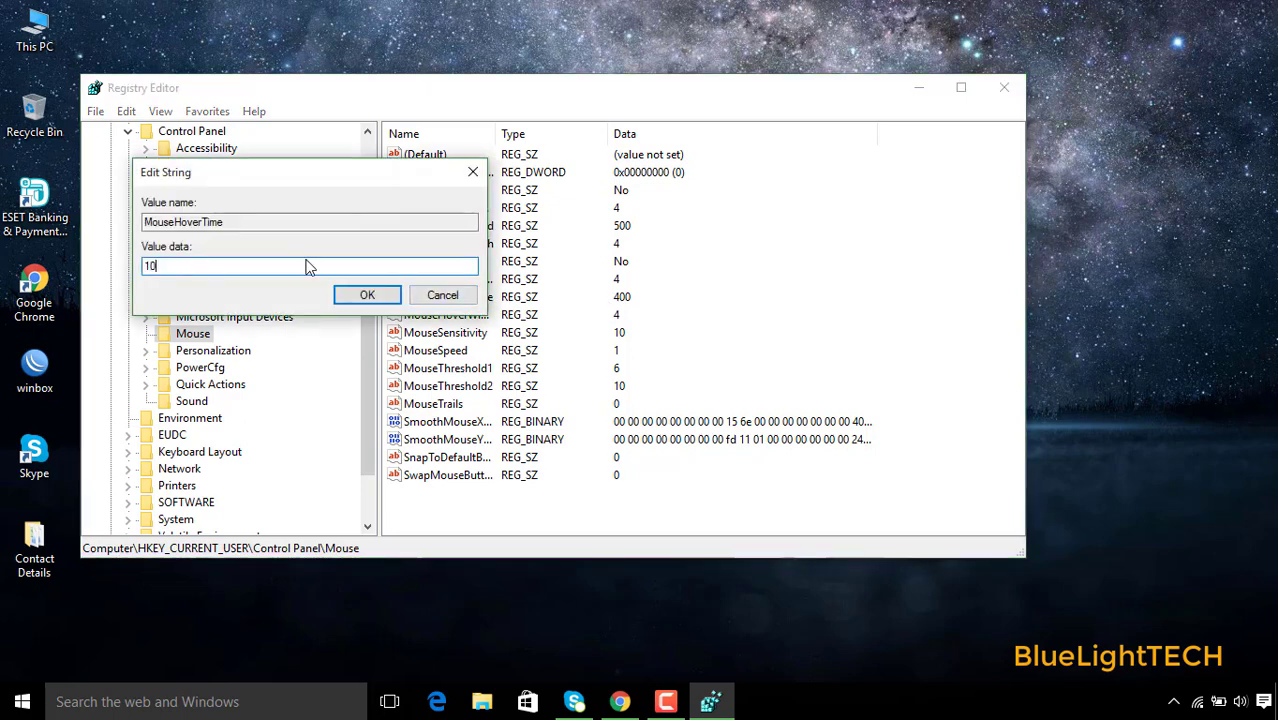
type("10")
left_click(377, 296)
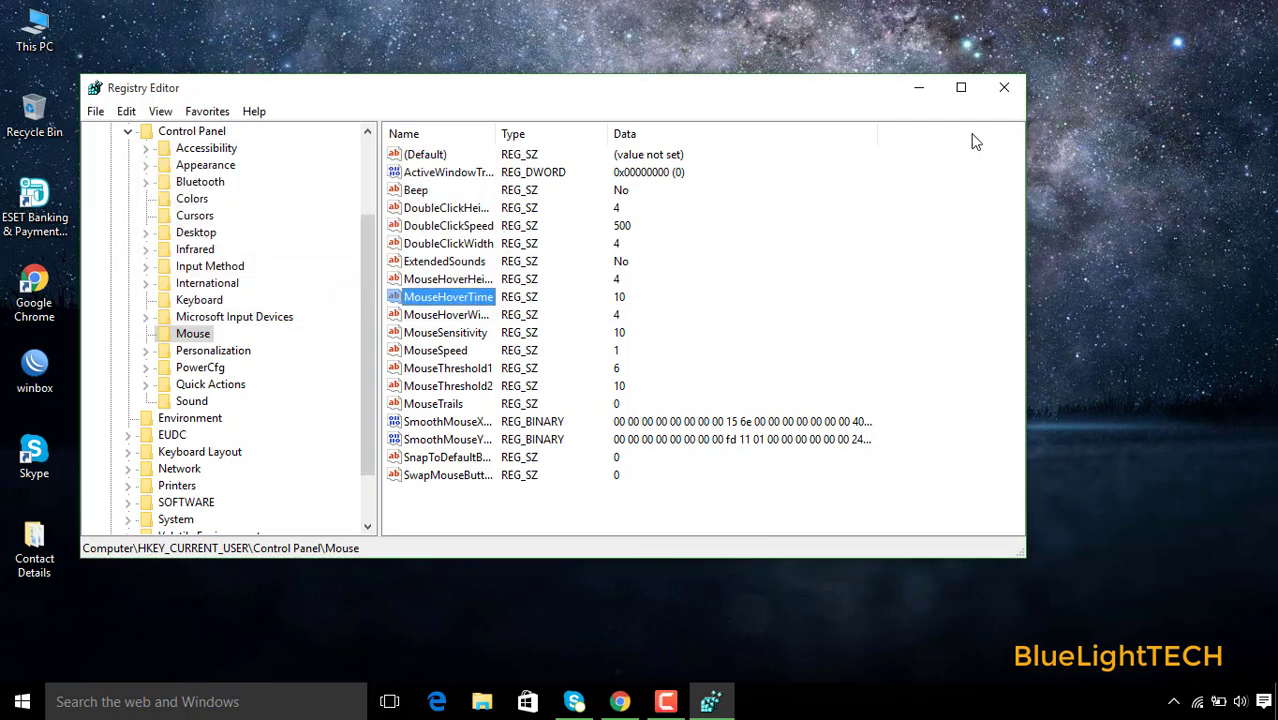
- Close the Registry Editor and bring up the Windows power options for sleep, shutdown and restart
left_click(1004, 88)
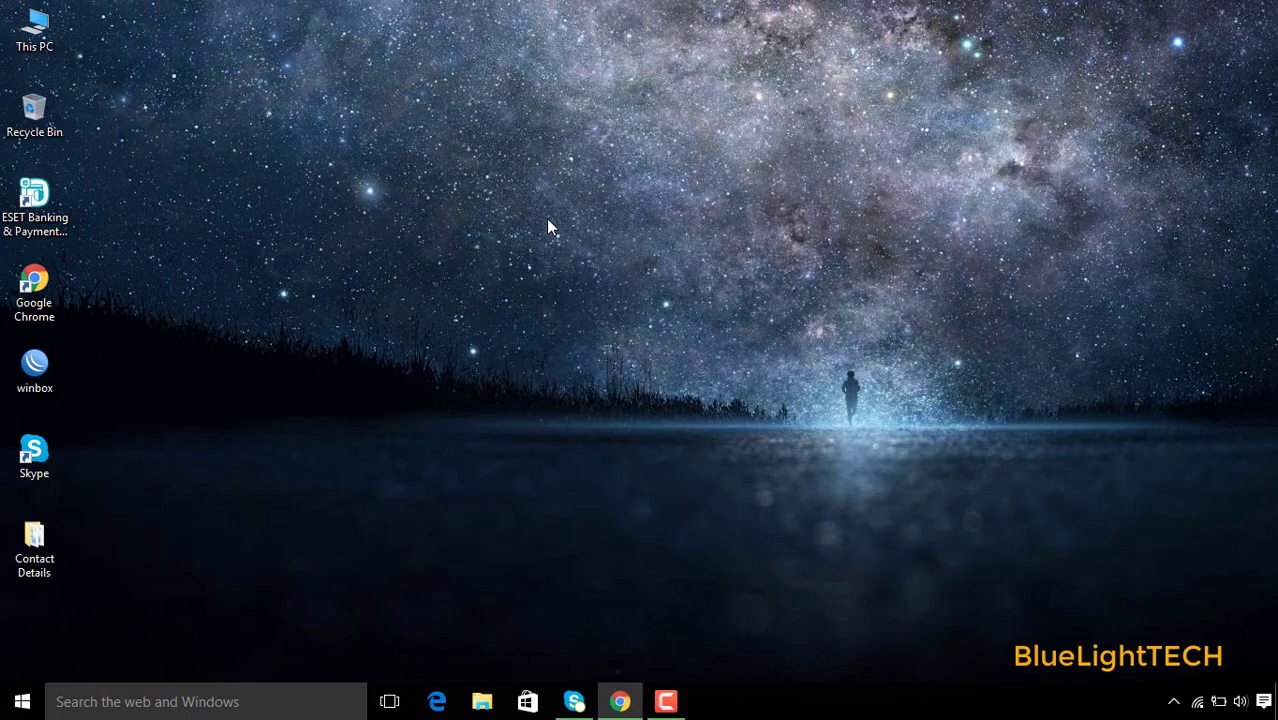
left_click(22, 701)
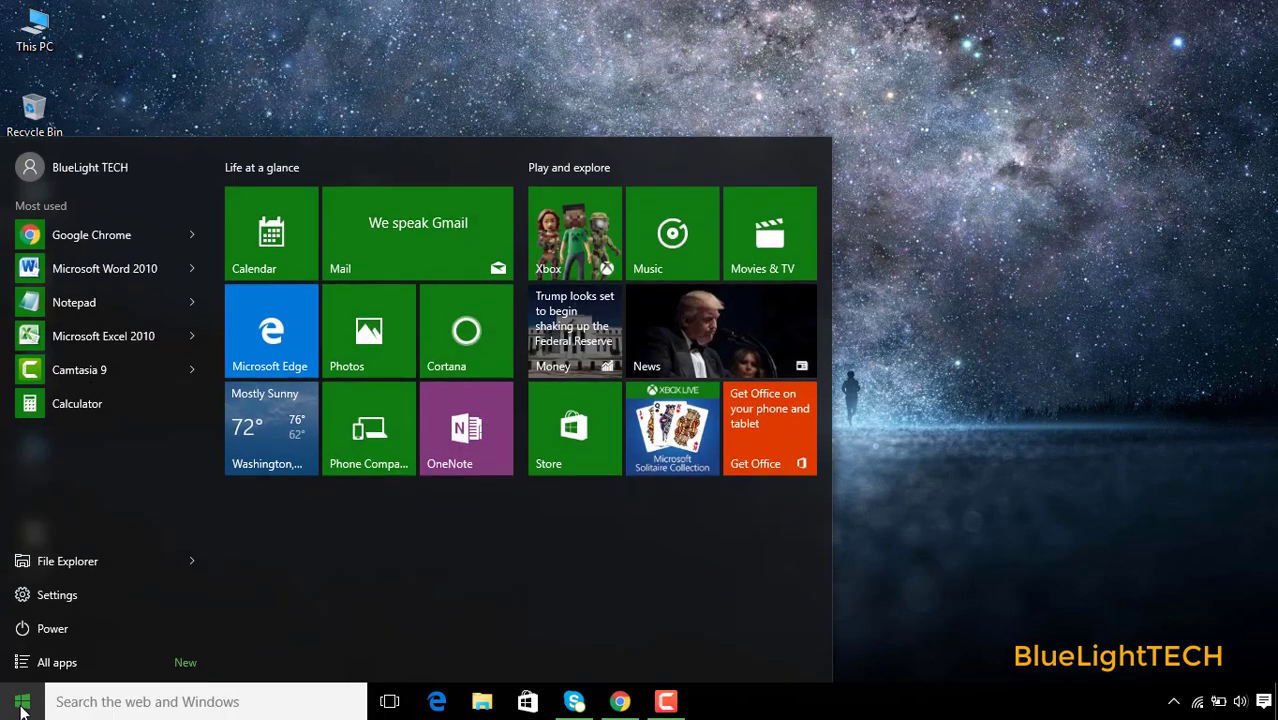
left_click(40, 629)
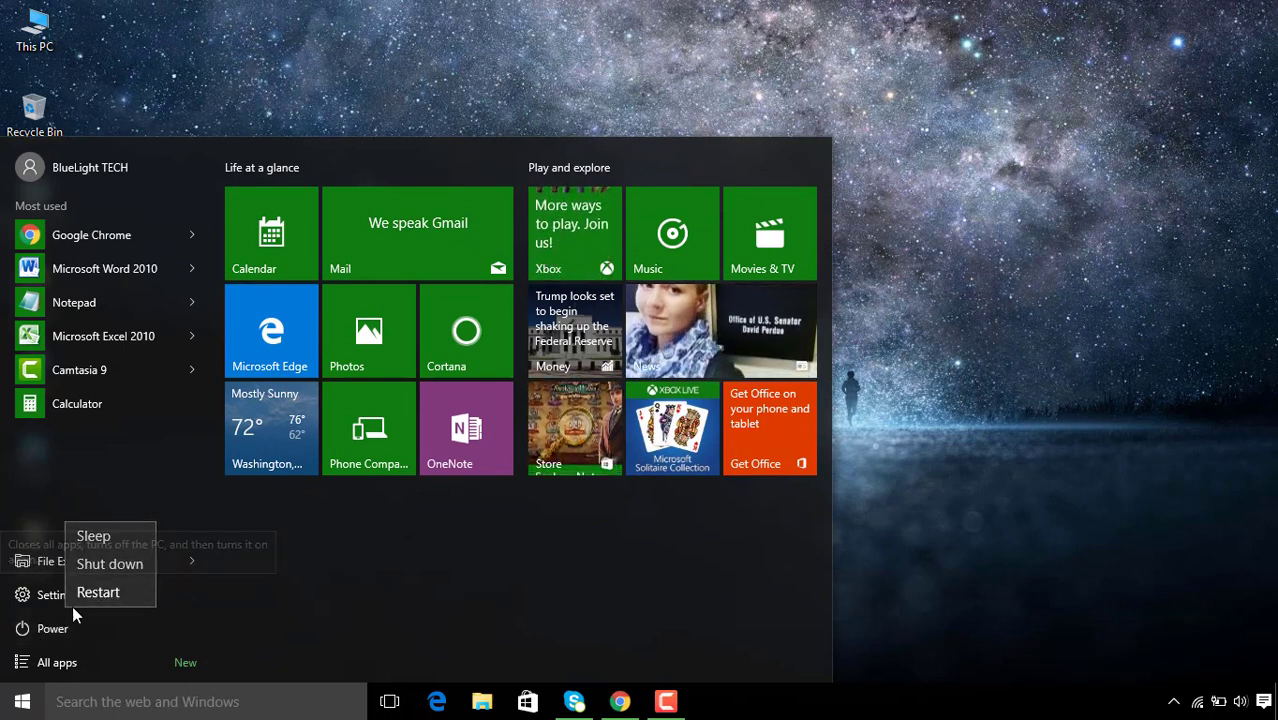